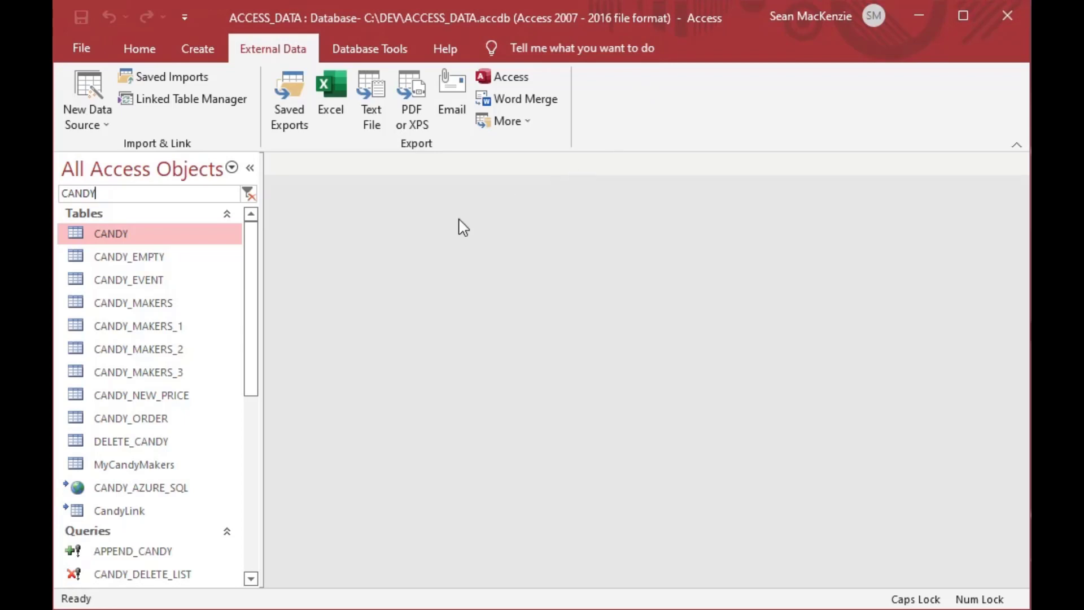
{"action": "double_click", "coordinate": [78, 243]}
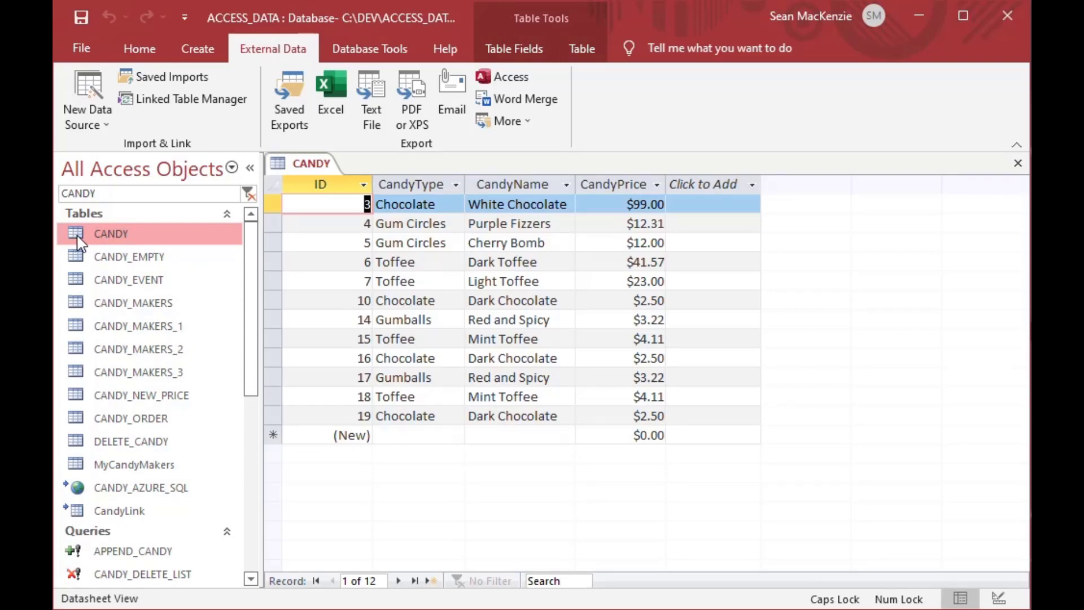
{"action": "double_click", "coordinate": [425, 206]}
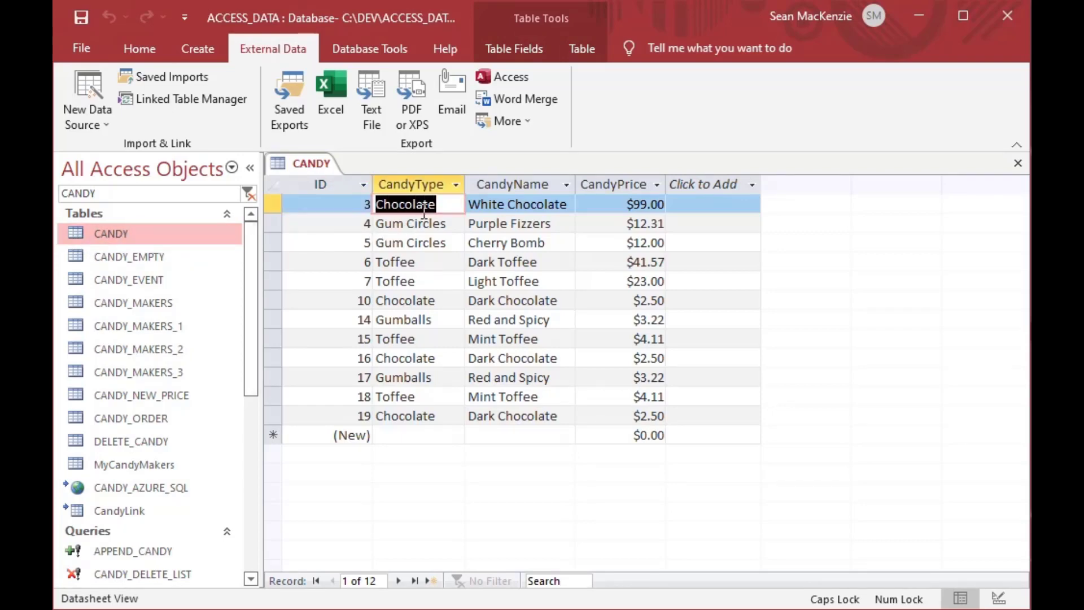
{"action": "double_click", "coordinate": [432, 243]}
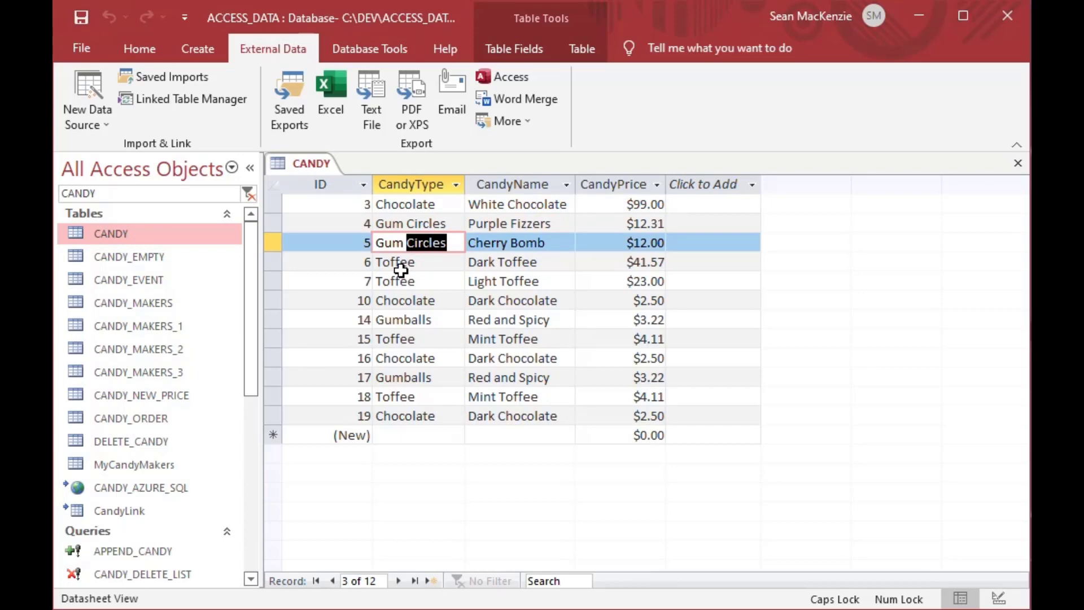
{"action": "left_click_drag", "start_coordinate": [566, 319], "coordinate": [443, 320]}
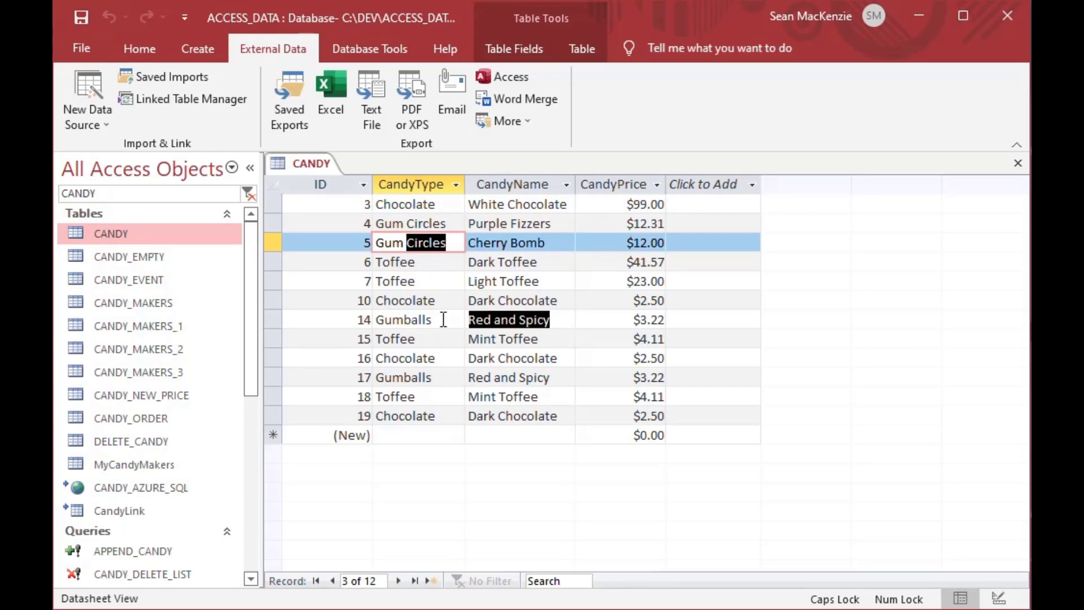
{"action": "left_click_drag", "start_coordinate": [664, 358], "coordinate": [622, 358]}
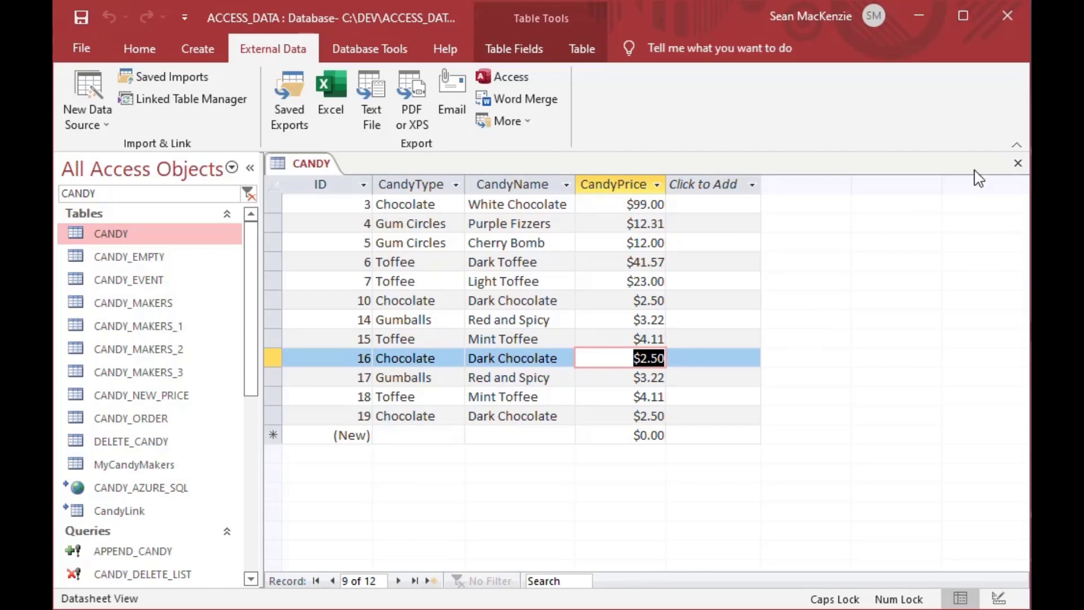
{"action": "left_click", "coordinate": [1018, 165]}
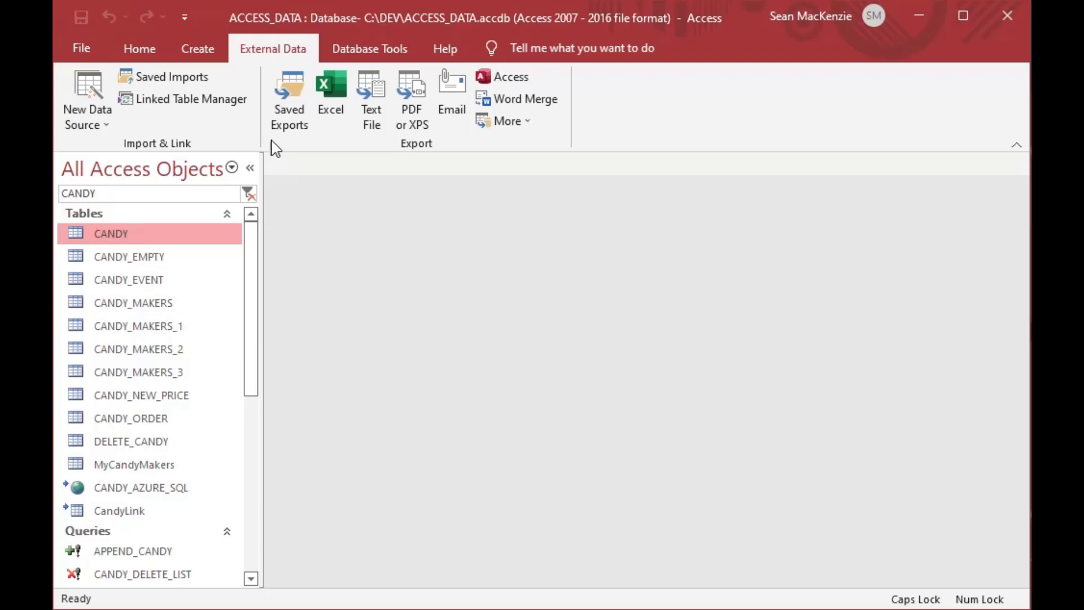
Start a new query in Design View and add the CANDY table to it
{"action": "left_click", "coordinate": [198, 54]}
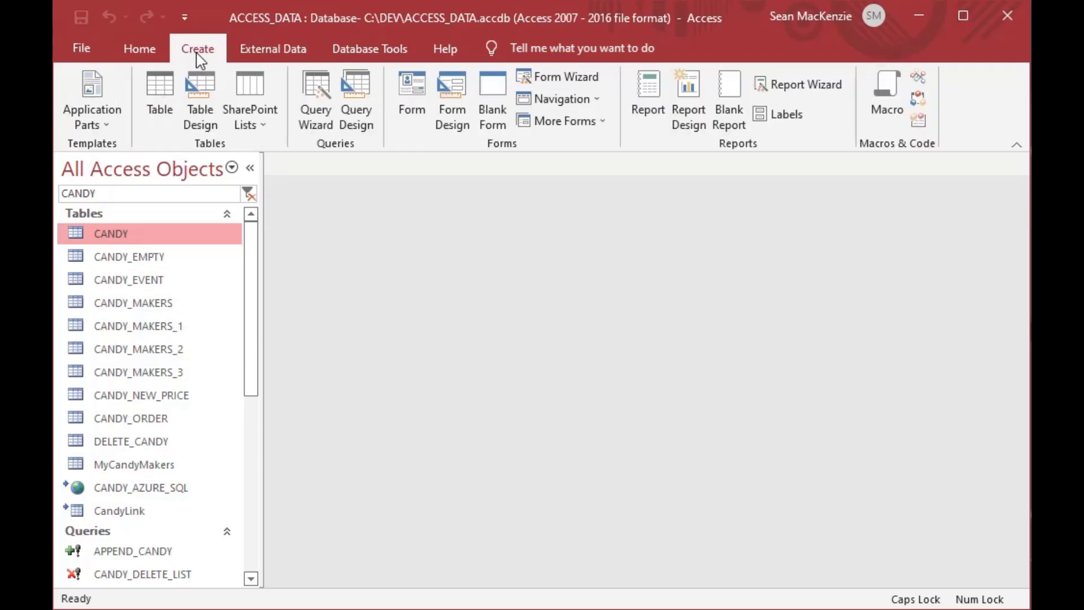
{"action": "left_click", "coordinate": [361, 100]}
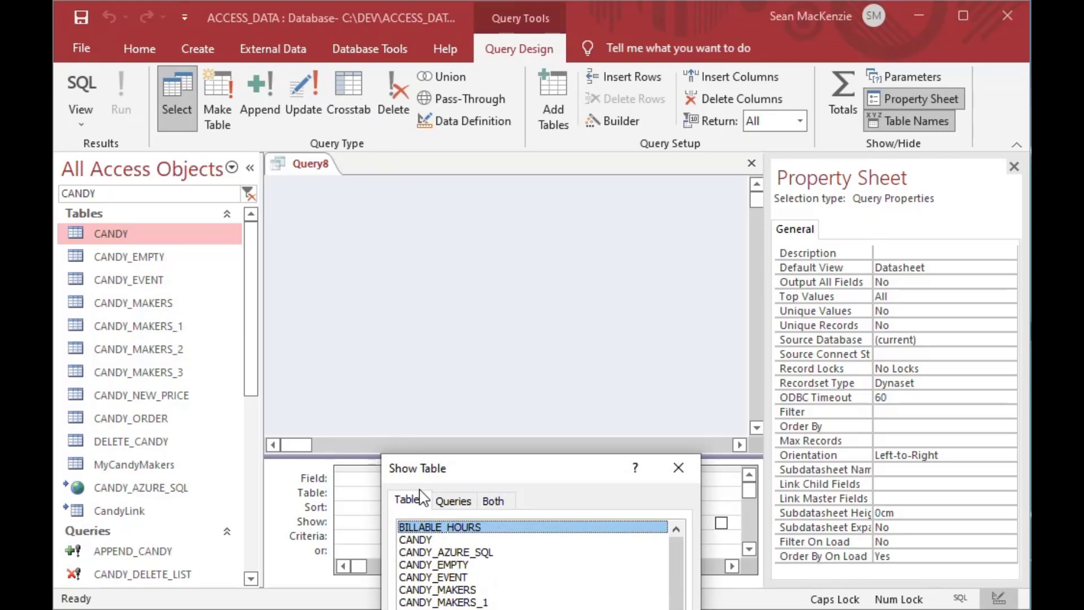
{"action": "left_click", "coordinate": [430, 540]}
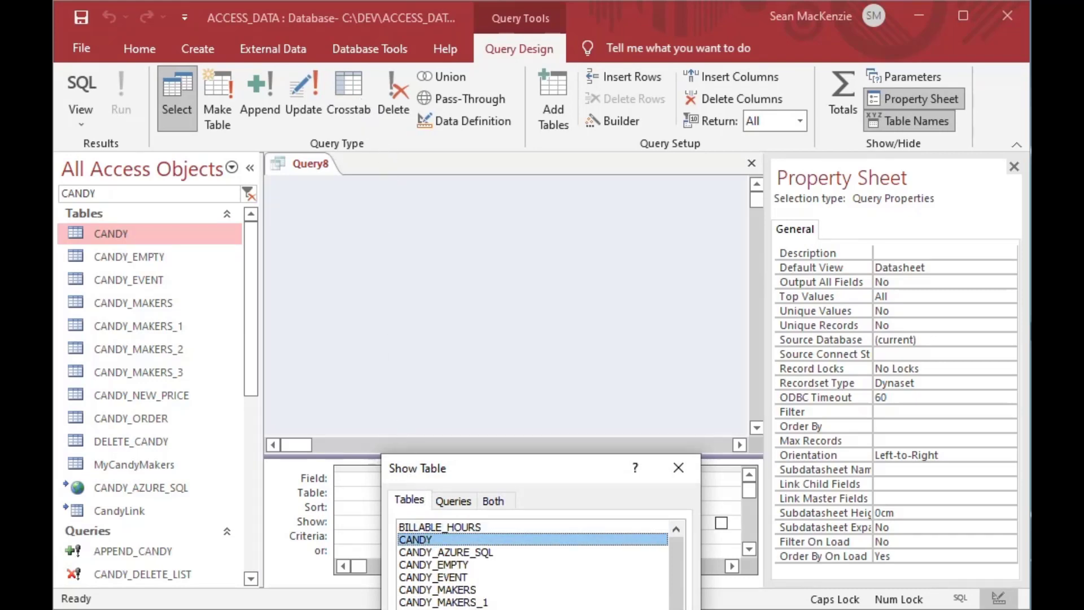
{"action": "key", "text": "Return"}
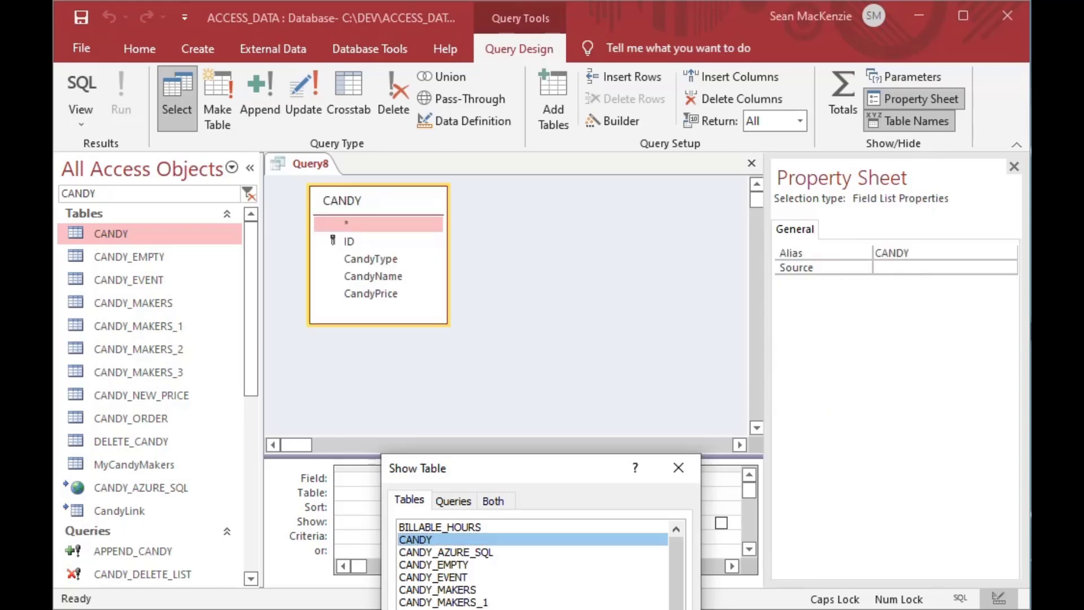
{"action": "key", "text": "Escape"}
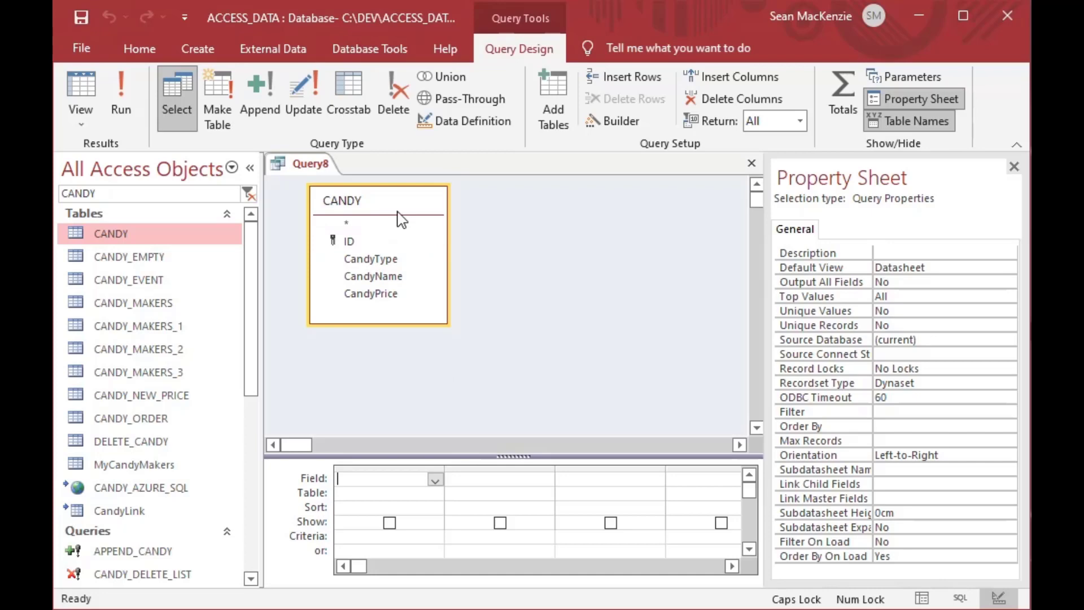
{"action": "left_click_drag", "start_coordinate": [400, 211], "coordinate": [403, 249]}
{"action": "mouse_move", "coordinate": [188, 241]}
{"action": "left_mouse_down"}
{"action": "mouse_move", "coordinate": [277, 240]}
{"action": "mouse_move", "coordinate": [183, 242]}
{"action": "left_mouse_up"}
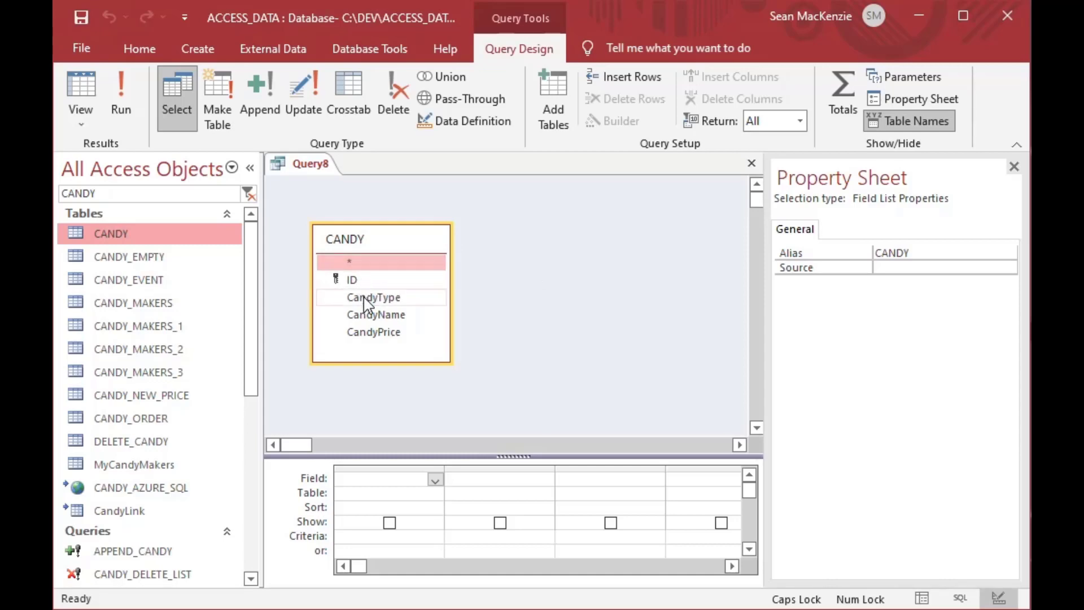
Add CandyType, CandyName and CandyPrice as the query's three columns
{"action": "double_click", "coordinate": [366, 297]}
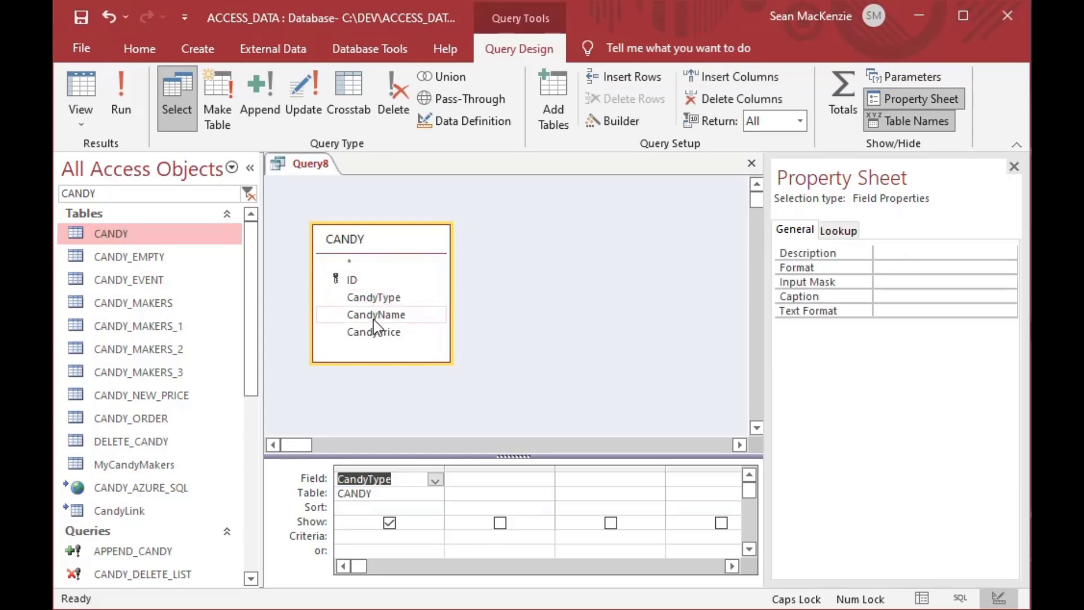
{"action": "left_click", "coordinate": [373, 319]}
{"action": "double_click", "coordinate": [373, 319]}
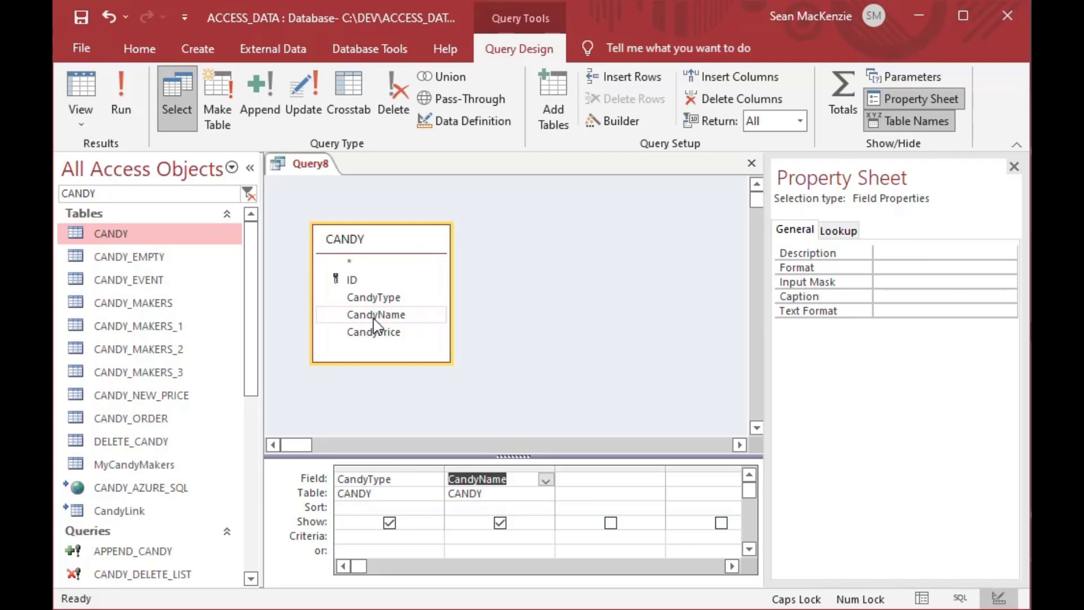
{"action": "double_click", "coordinate": [376, 333]}
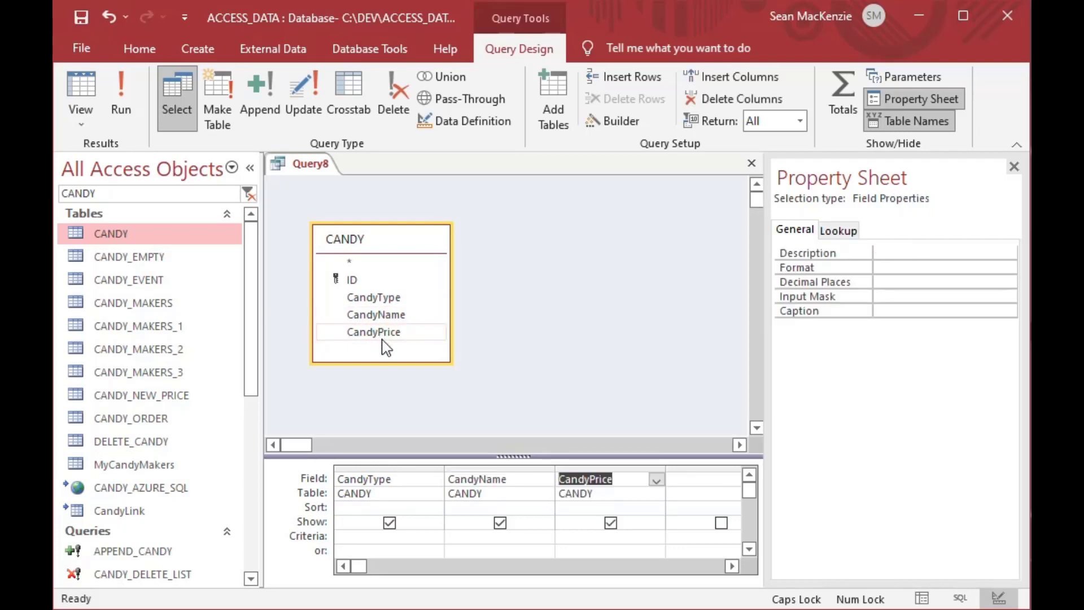
Add a calculated column AltType: Replace([CandyType], 'Circles', 'Triangles')
{"action": "left_click", "coordinate": [682, 477]}
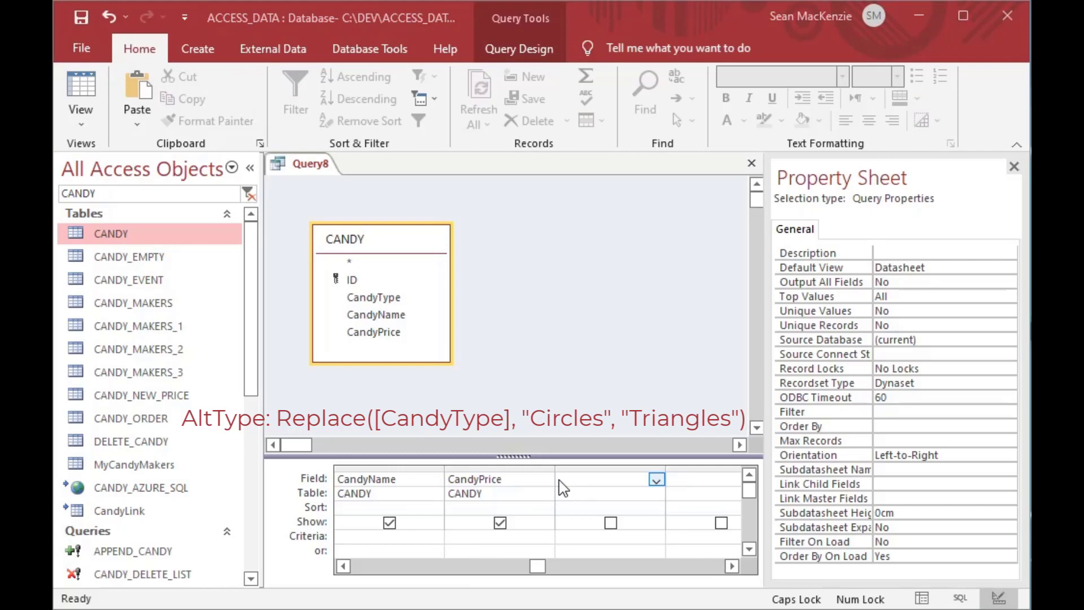
{"action": "left_click", "coordinate": [572, 479]}
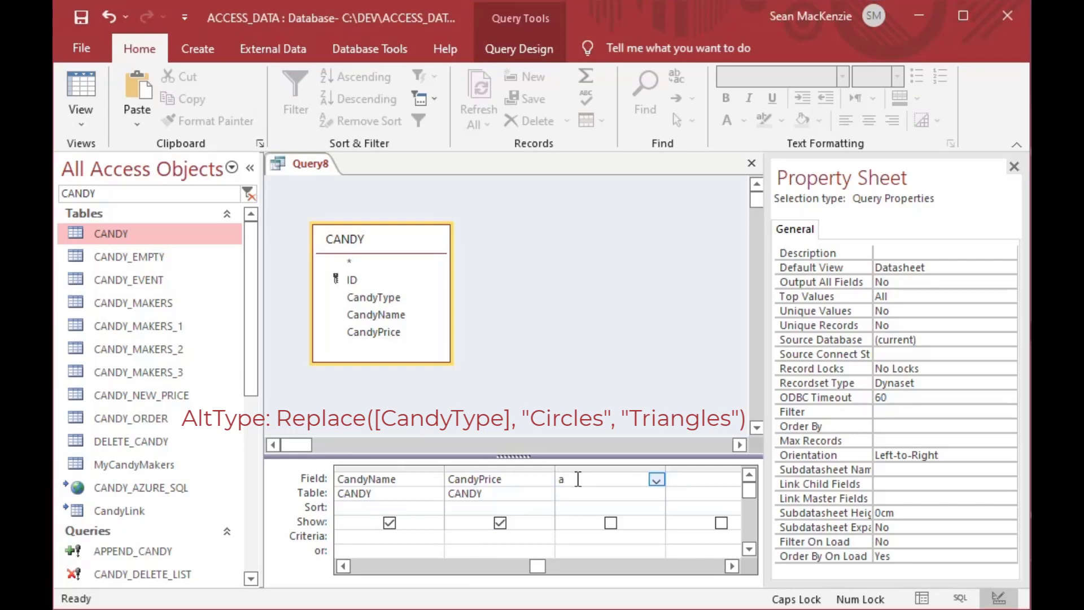
{"action": "key", "text": "BackSpace"}
{"action": "key", "text": "Caps_Lock"}
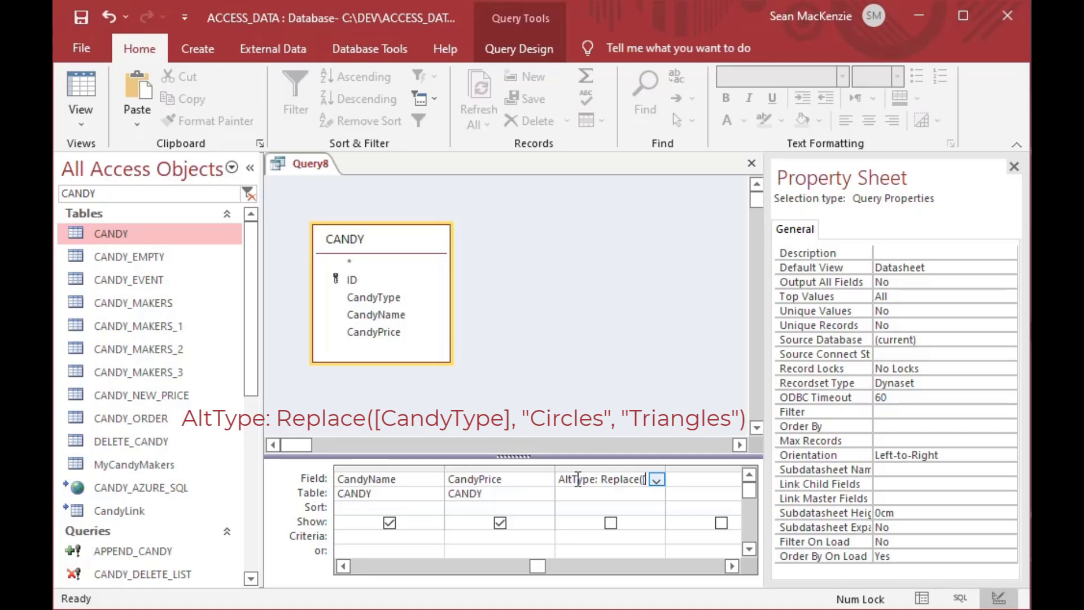
{"action": "type", "text": "CandyType"}
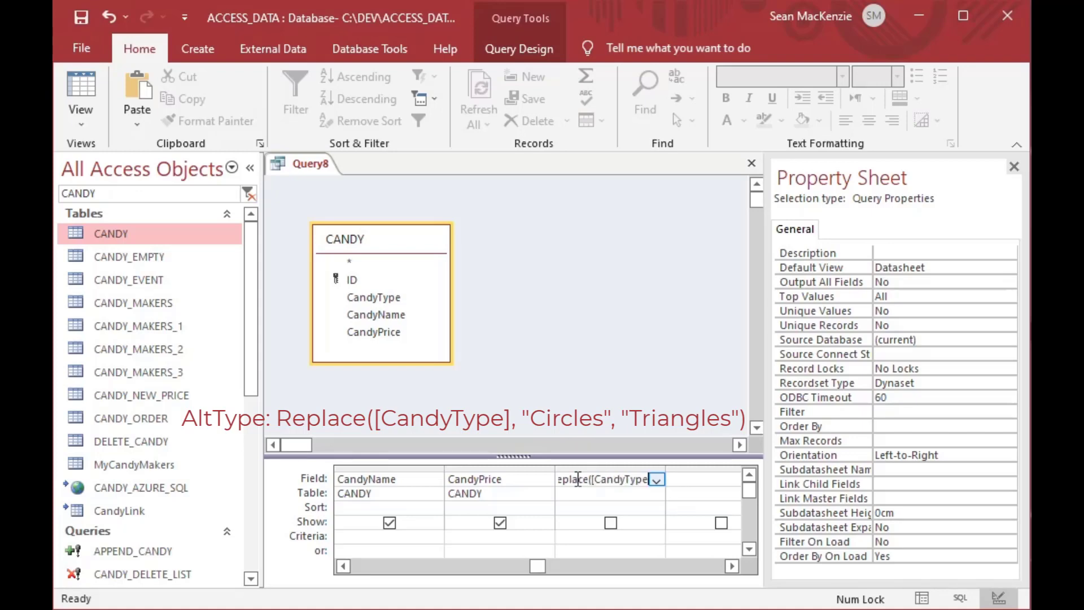
{"action": "type", "text": "]"}
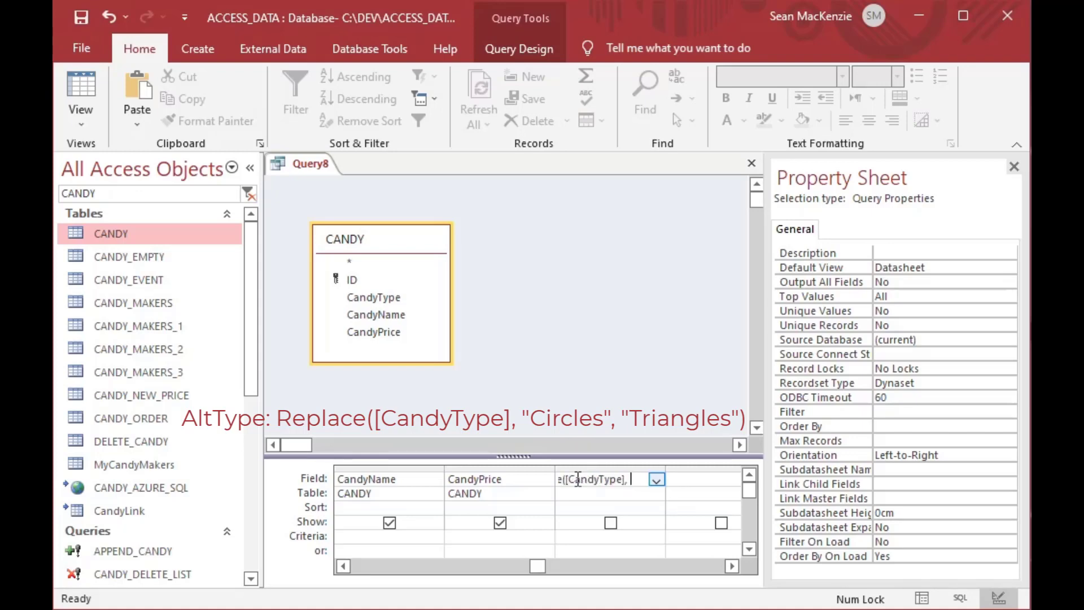
{"action": "type", "text": ", \"Circles\","}
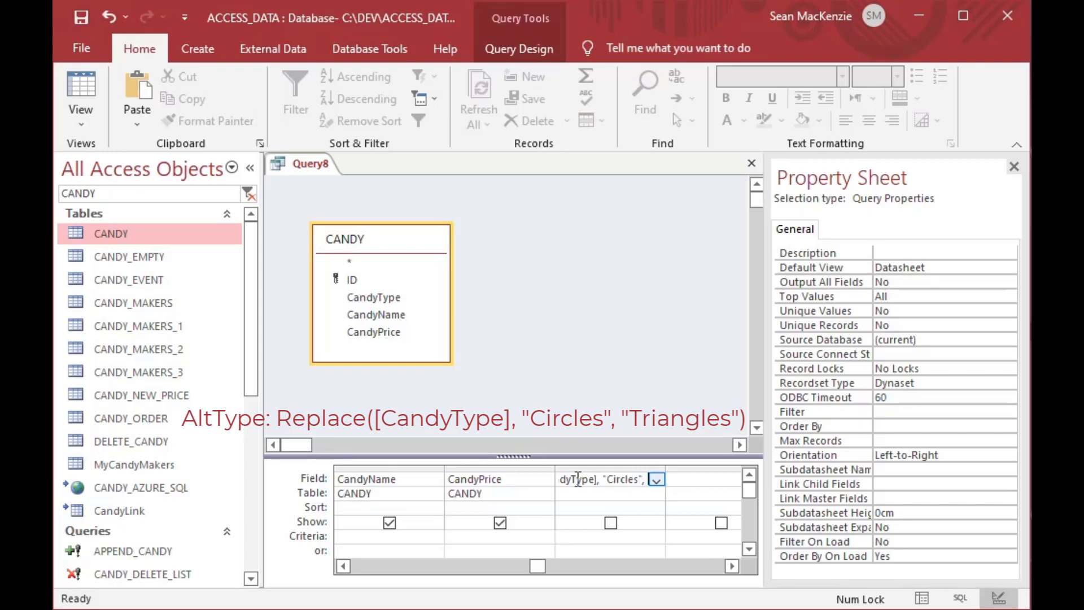
{"action": "type", "text": " \"Tria"}
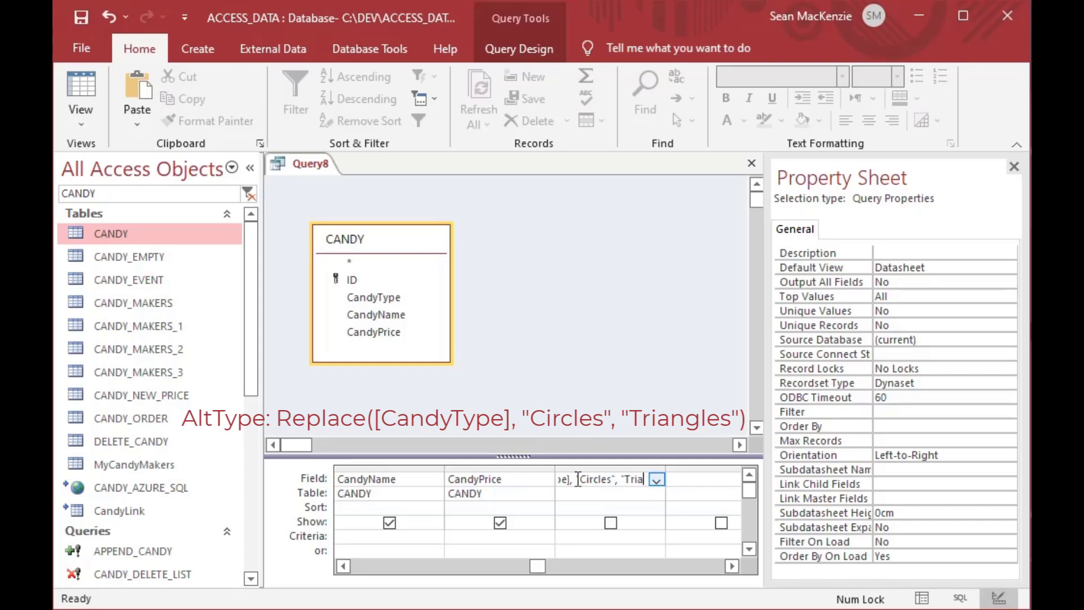
{"action": "type", "text": "ngles"}
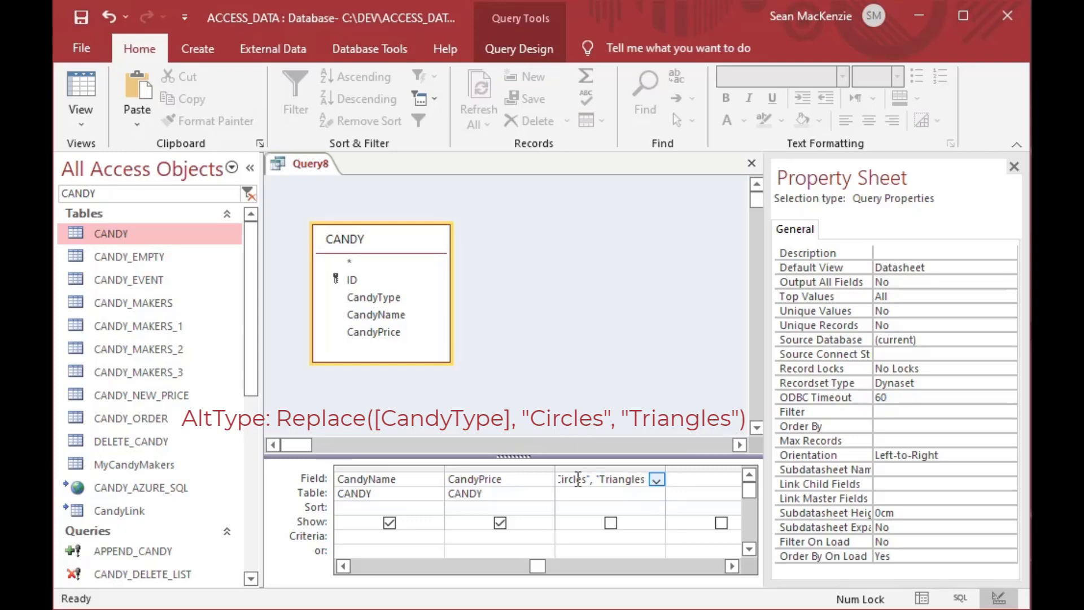
{"action": "type", "text": "\""}
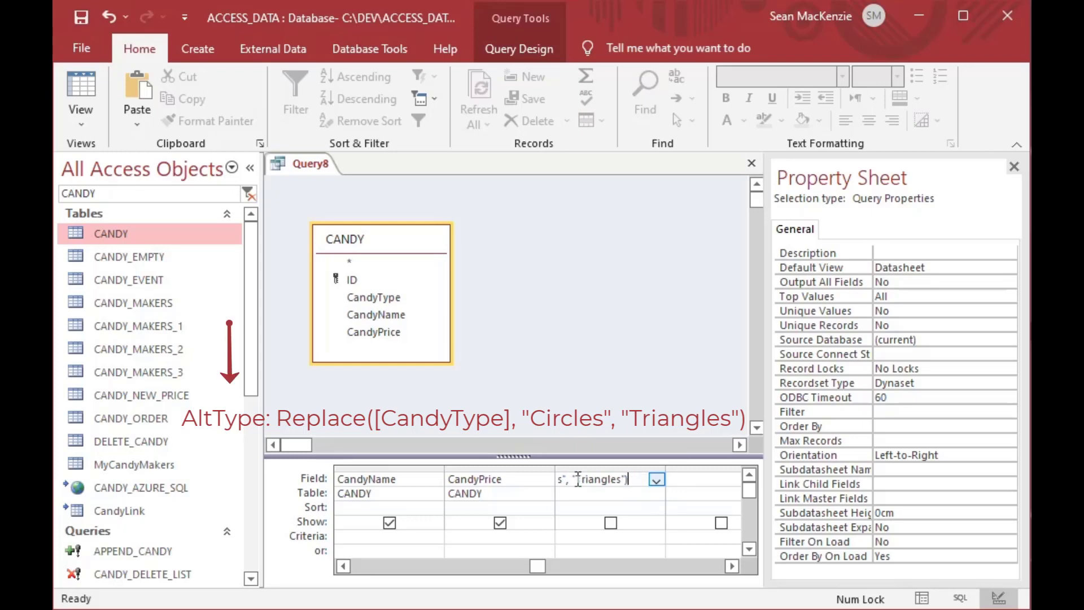
{"action": "key", "text": "Tab"}
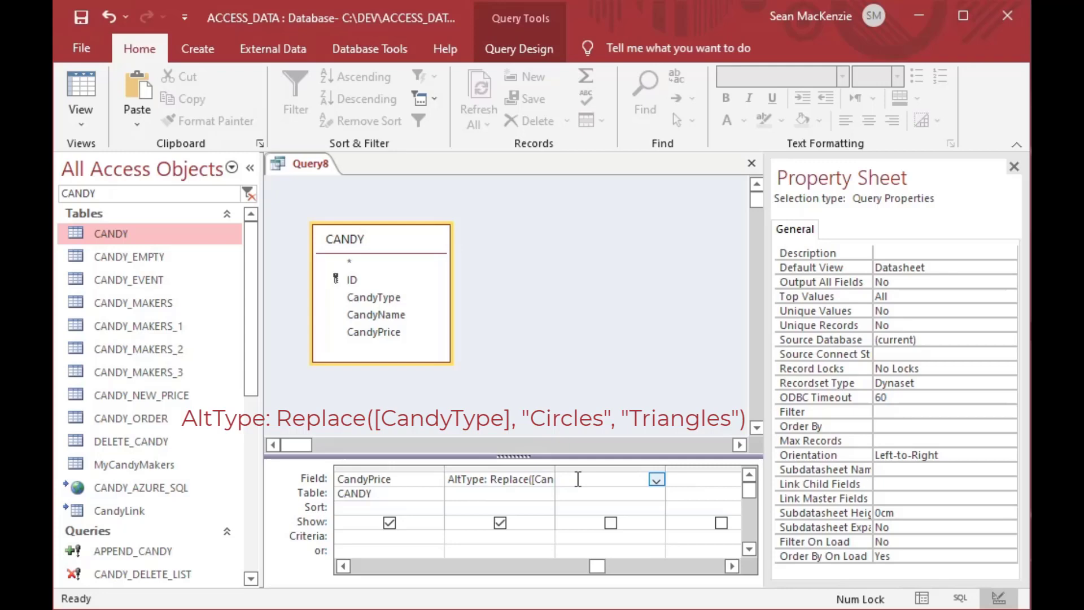
{"action": "left_click", "coordinate": [467, 480]}
{"action": "double_click", "coordinate": [465, 480]}
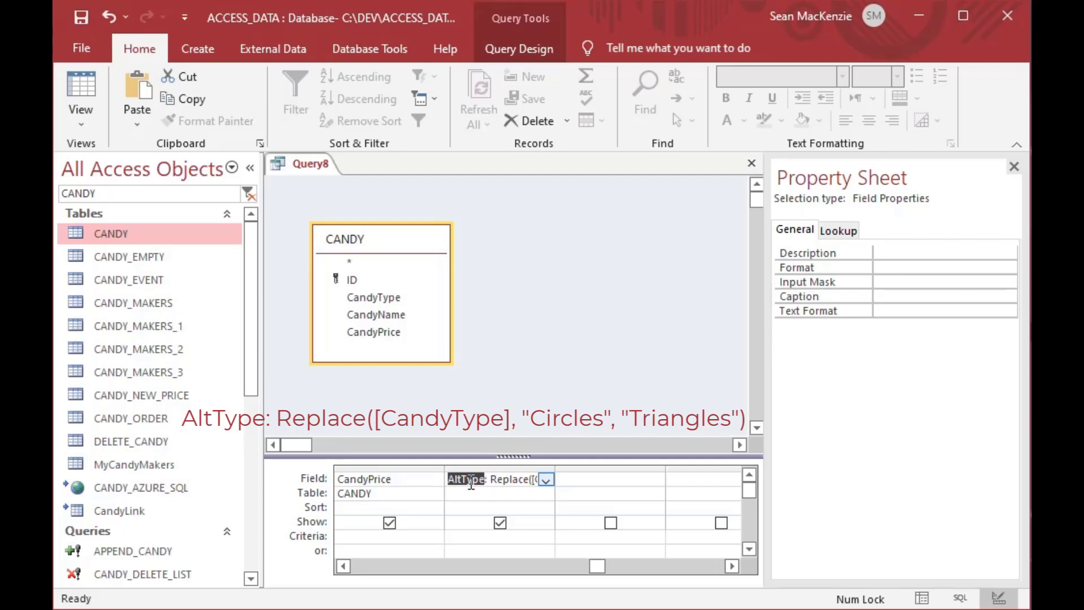
Save the query as CANDY_ALT
{"action": "key", "text": "ctrl+s"}
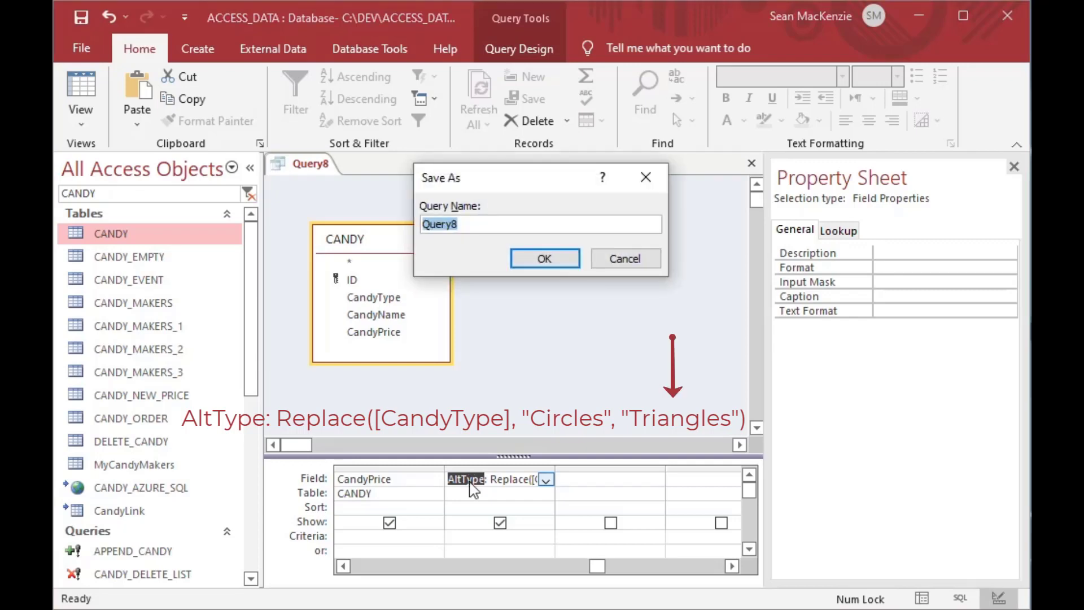
{"action": "key", "text": "Caps_Lock"}
{"action": "type", "text": "CANDY"}
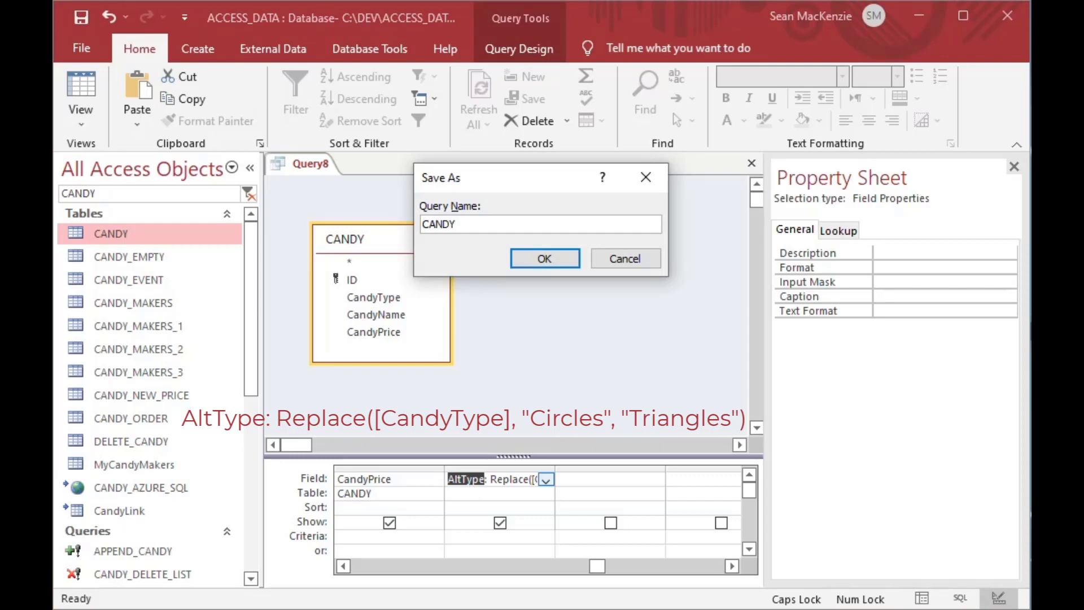
{"action": "type", "text": "_ALT"}
{"action": "key", "text": "Return"}
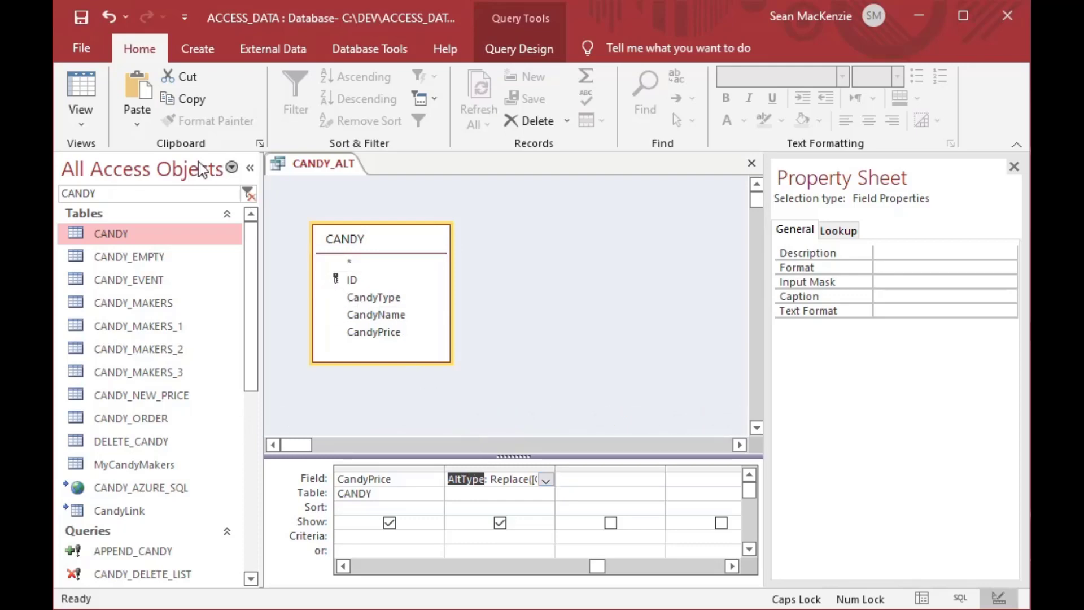
Run CANDY_ALT, compare Circles with Triangles in rows 2 and 3, then close it
{"action": "left_click", "coordinate": [87, 92]}
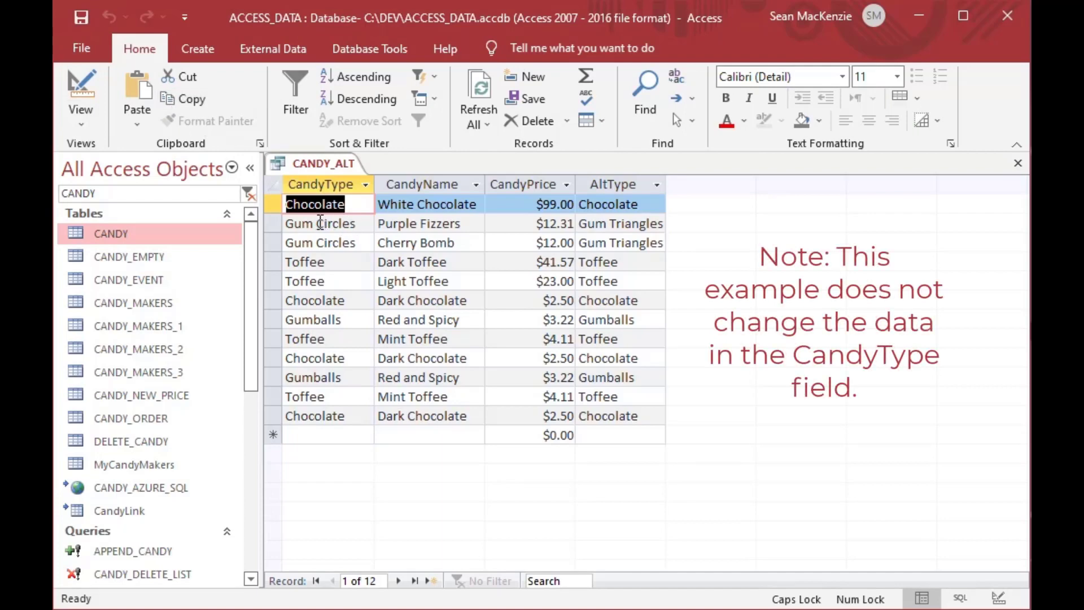
{"action": "left_click_drag", "start_coordinate": [320, 223], "coordinate": [380, 225]}
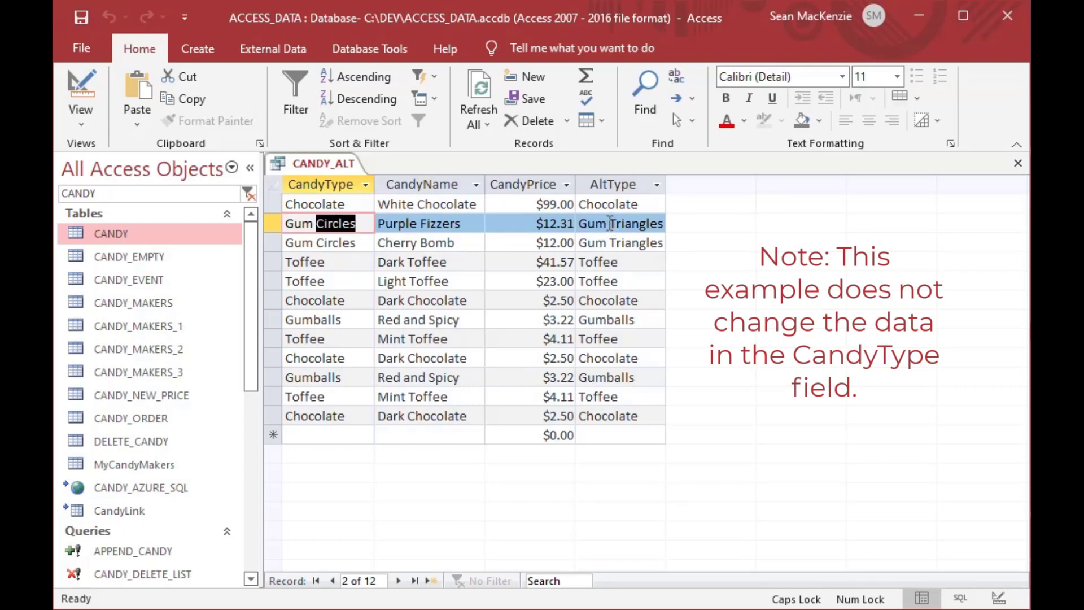
{"action": "left_click_drag", "start_coordinate": [610, 223], "coordinate": [685, 235]}
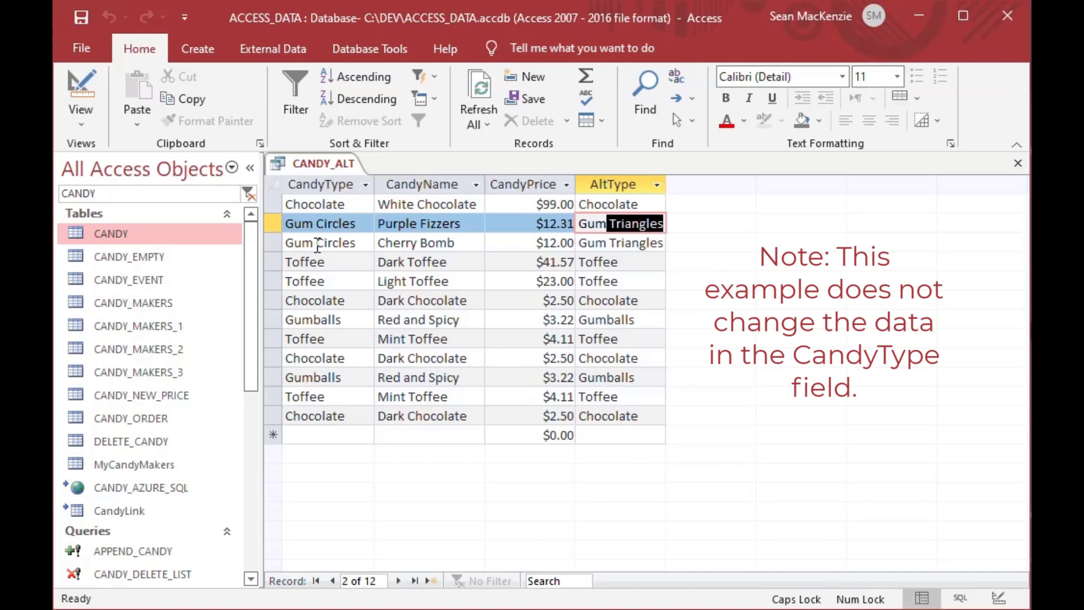
{"action": "left_click_drag", "start_coordinate": [318, 244], "coordinate": [376, 242]}
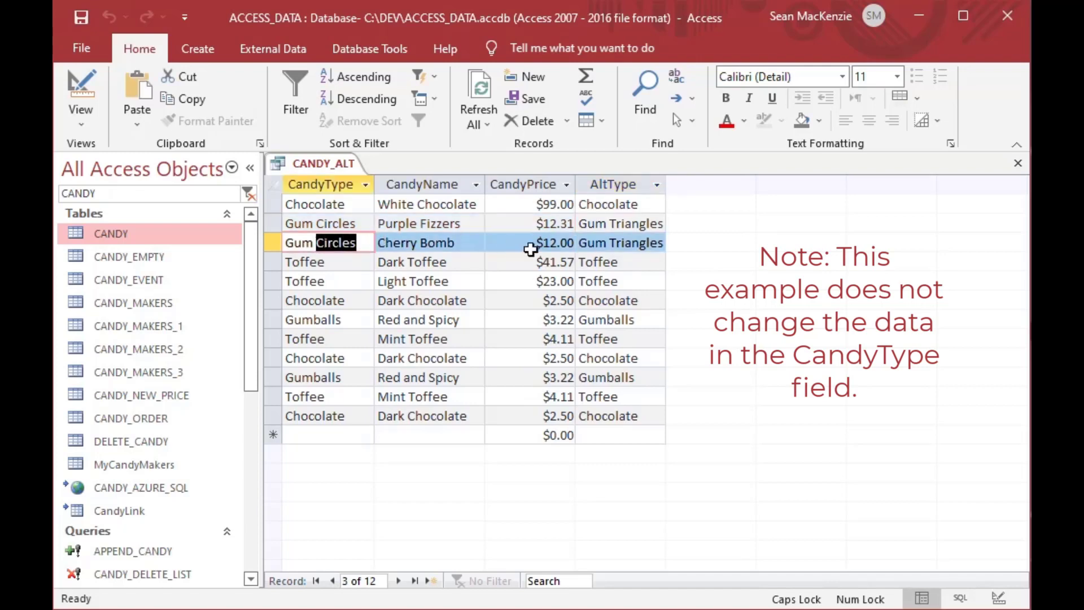
{"action": "left_click_drag", "start_coordinate": [608, 244], "coordinate": [672, 249]}
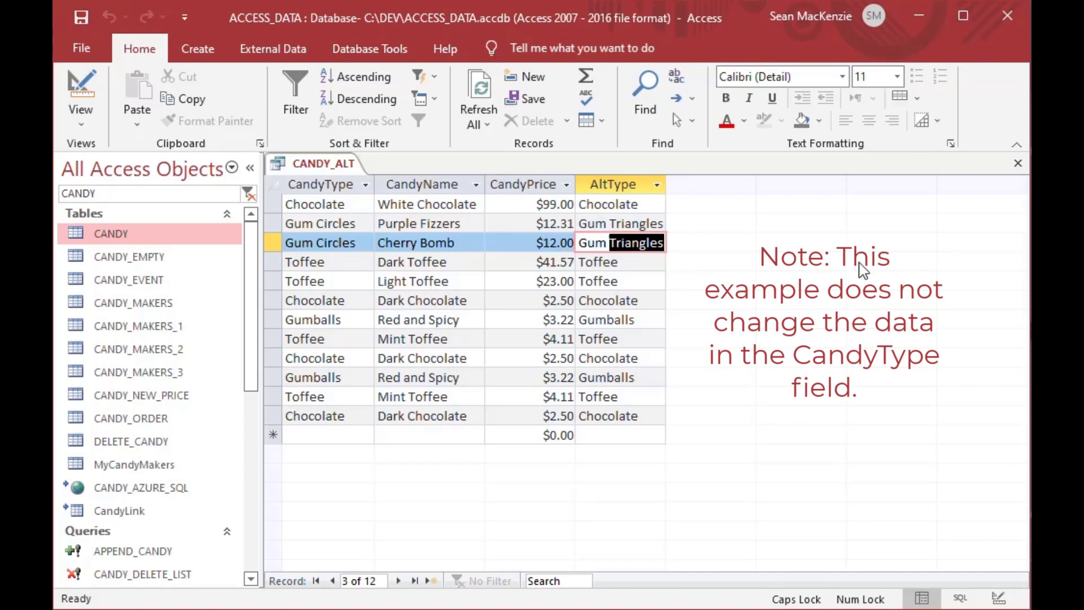
{"action": "left_click", "coordinate": [1018, 167]}
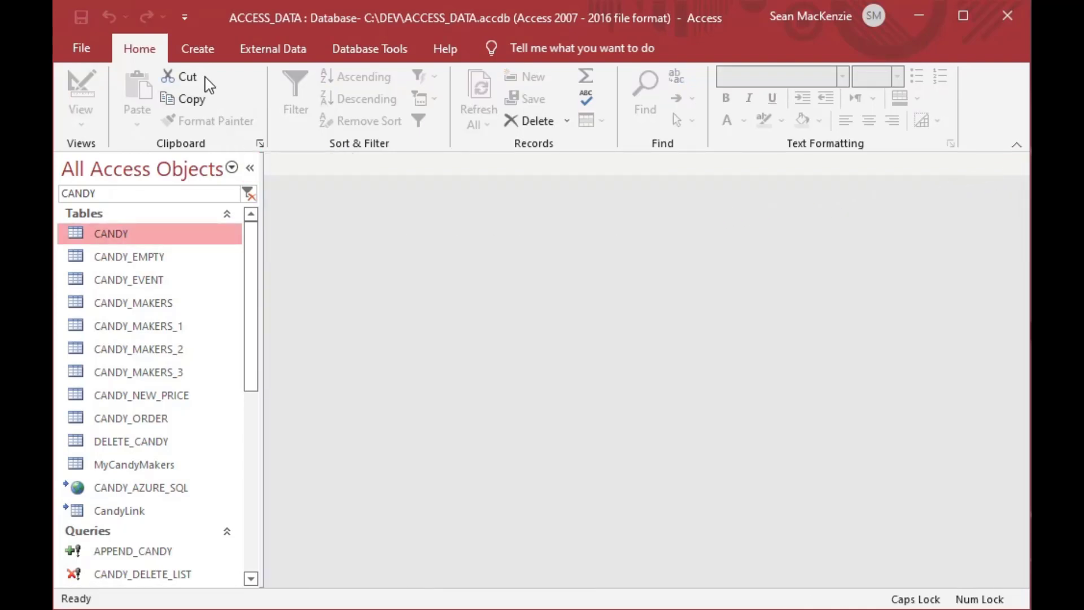
Build a columnar form from all CANDY fields with the Form Wizard, titled CANDY_ALT_FORM
{"action": "left_click", "coordinate": [199, 52]}
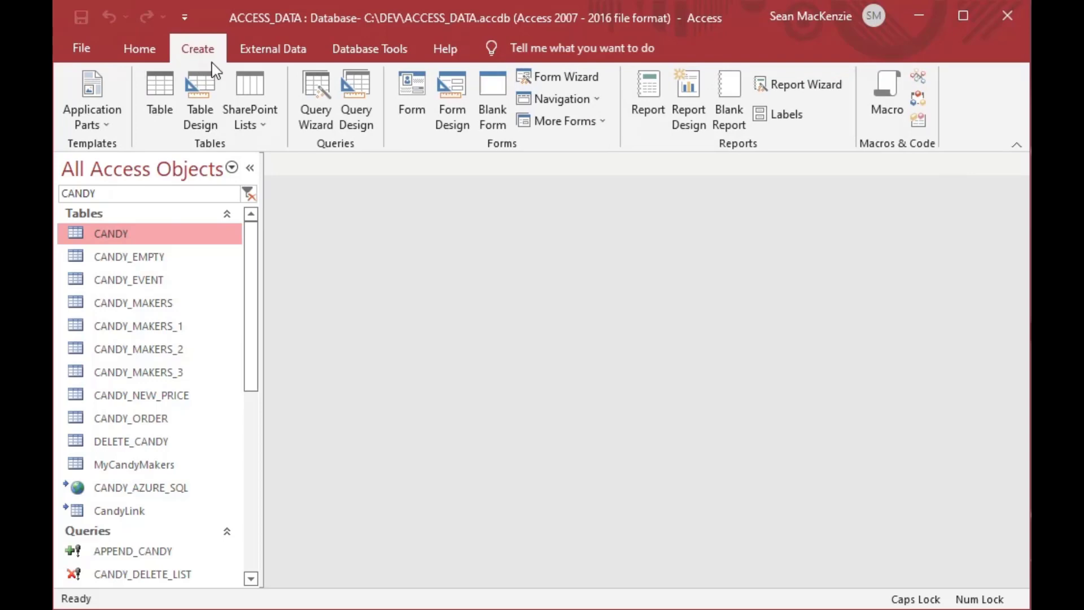
{"action": "left_click", "coordinate": [563, 77]}
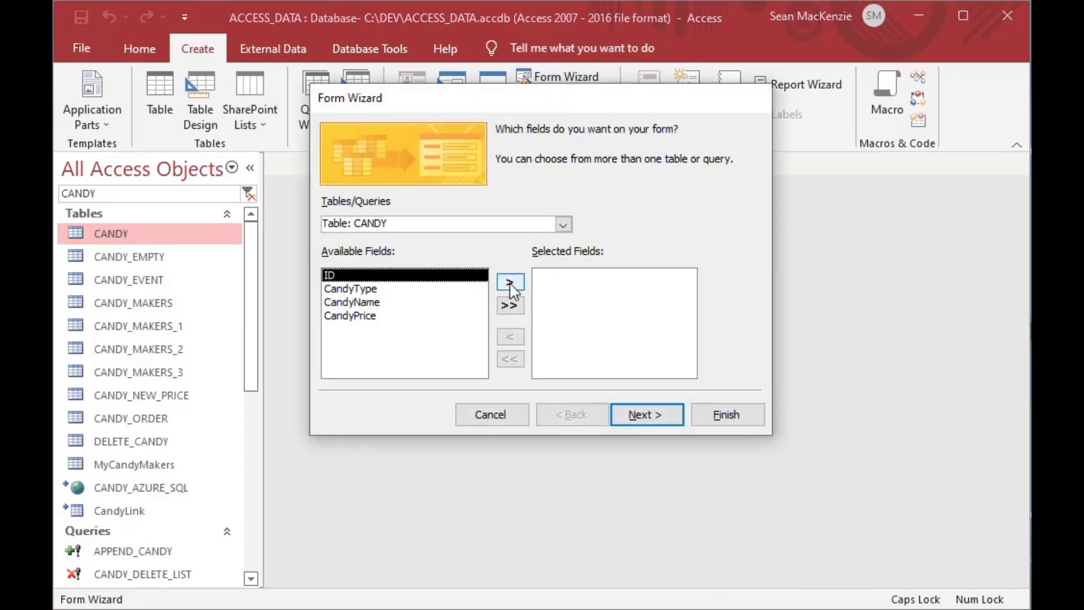
{"action": "left_click", "coordinate": [512, 312]}
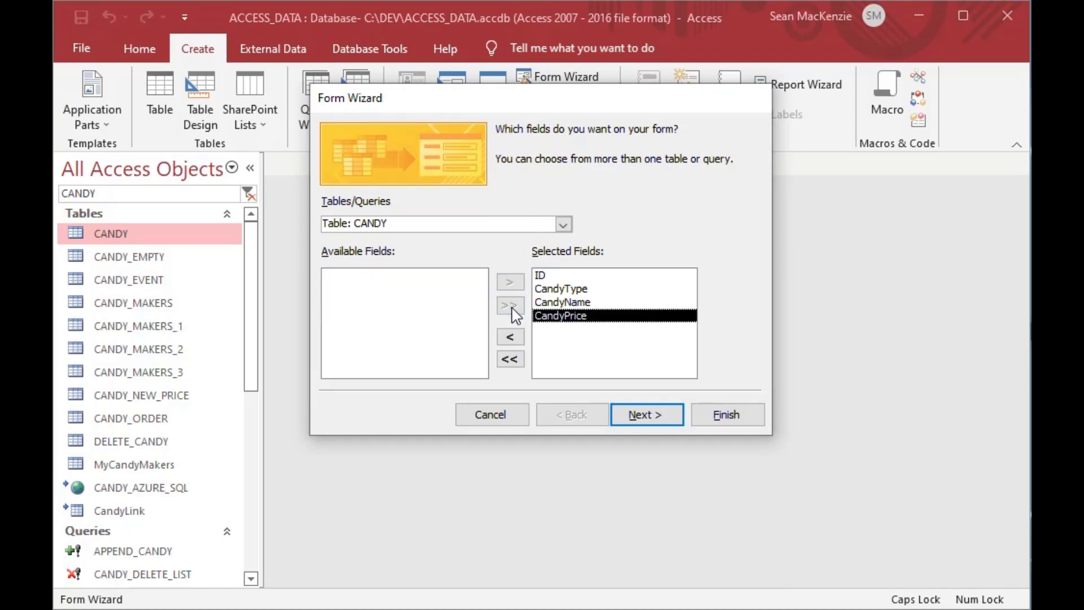
{"action": "left_click", "coordinate": [647, 418]}
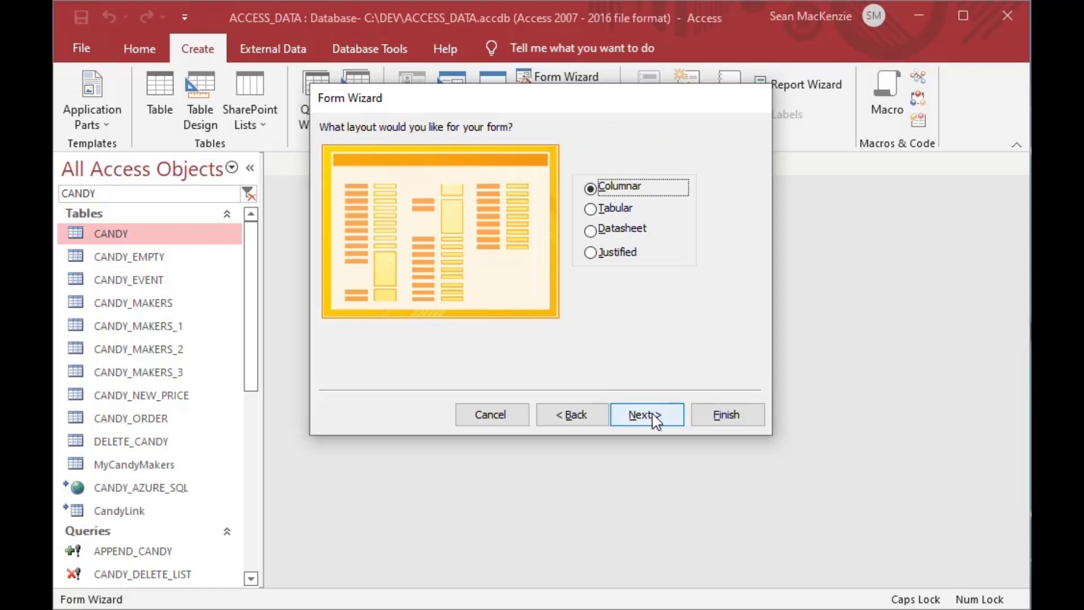
{"action": "left_click", "coordinate": [655, 419]}
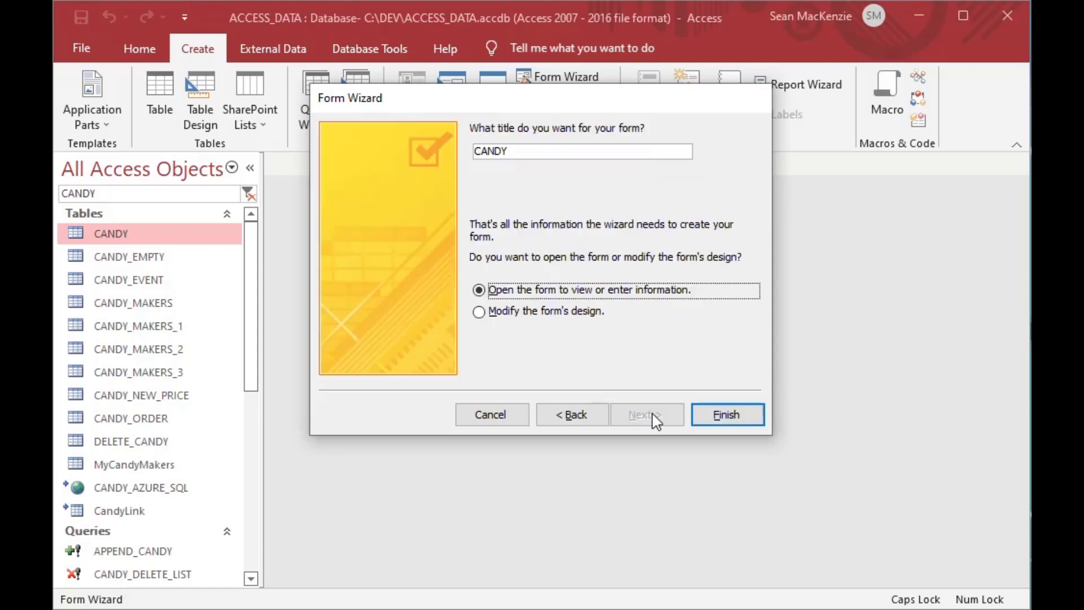
{"action": "left_click", "coordinate": [590, 151]}
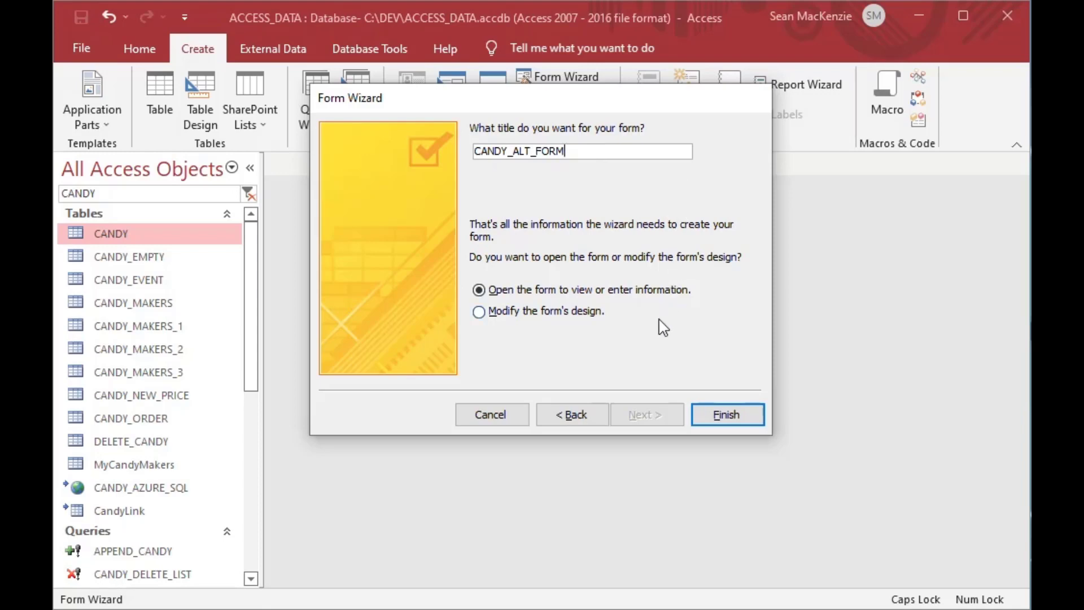
{"action": "left_click", "coordinate": [727, 415]}
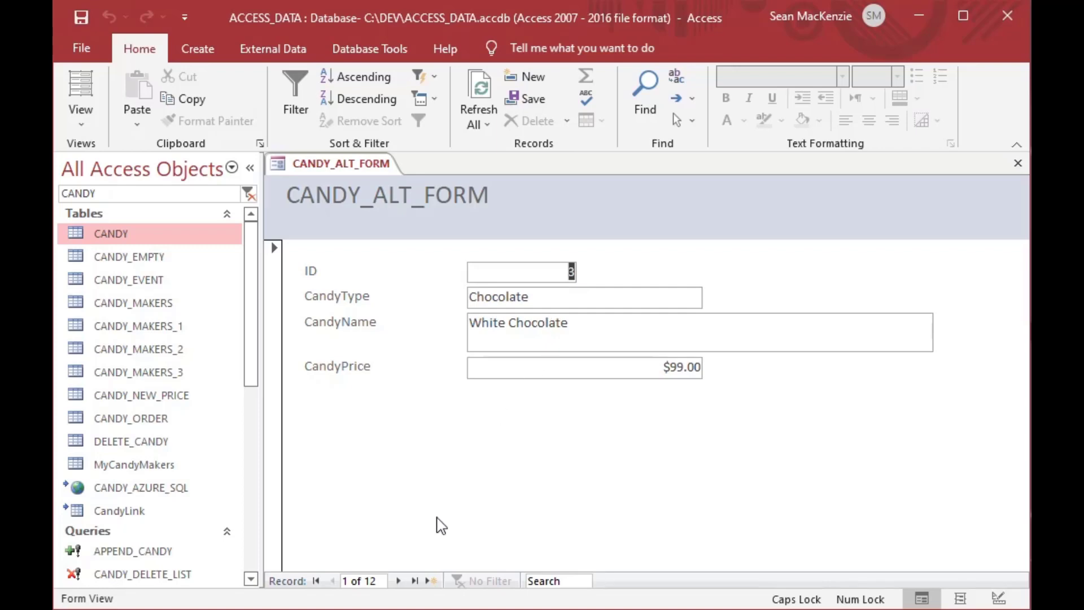
Advance CANDY_ALT_FORM to record 6 of 12, Dark Chocolate at $2.50
{"action": "left_click", "coordinate": [399, 581]}
{"action": "left_click", "coordinate": [399, 581]}
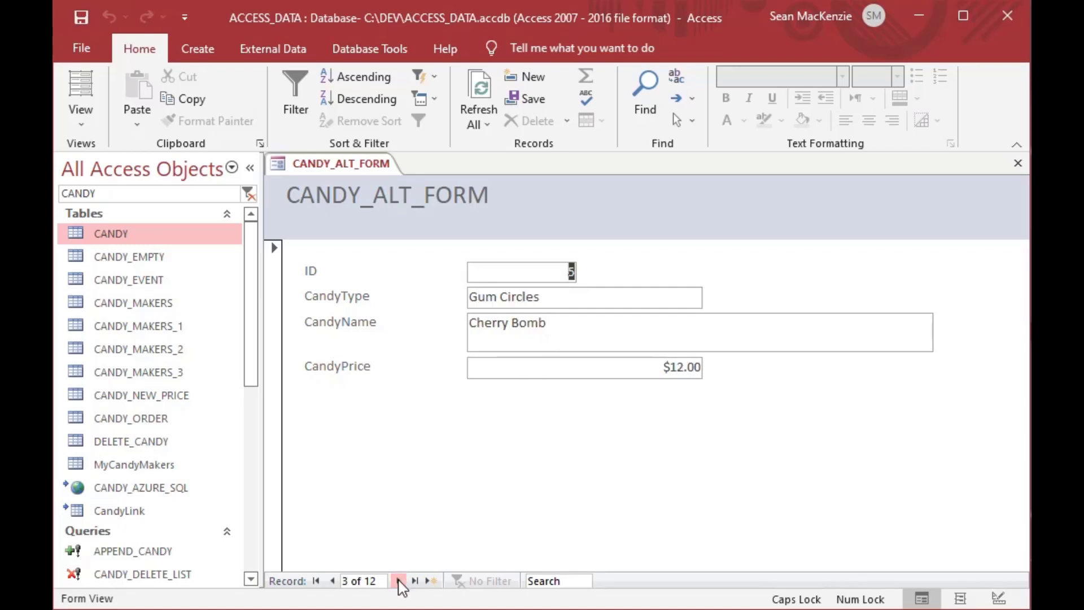
{"action": "left_click", "coordinate": [398, 581]}
{"action": "left_click", "coordinate": [399, 581]}
{"action": "left_click", "coordinate": [398, 581]}
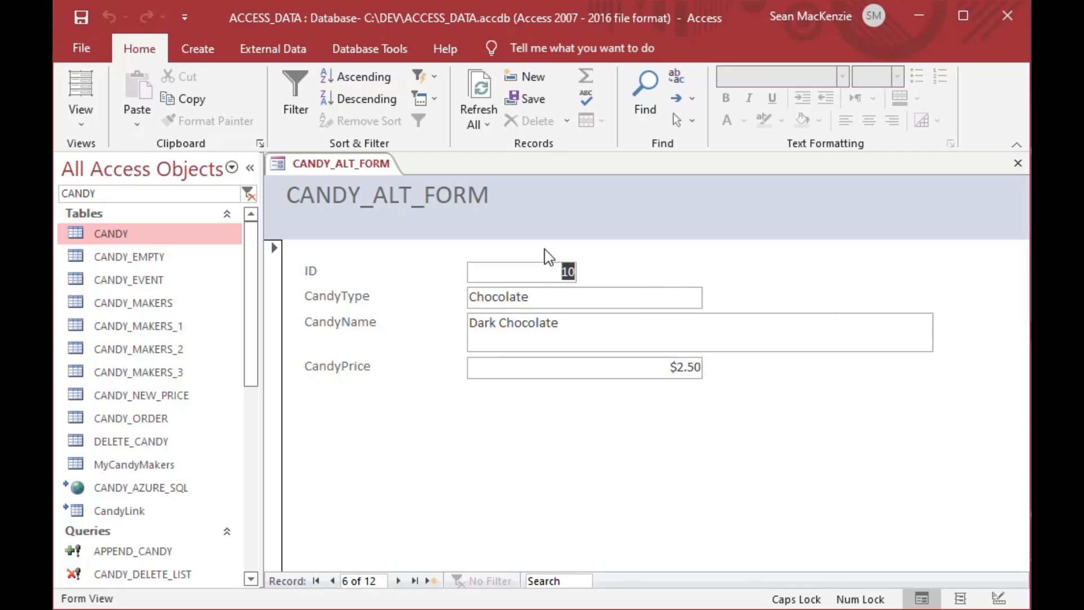
{"action": "right_click", "coordinate": [344, 170]}
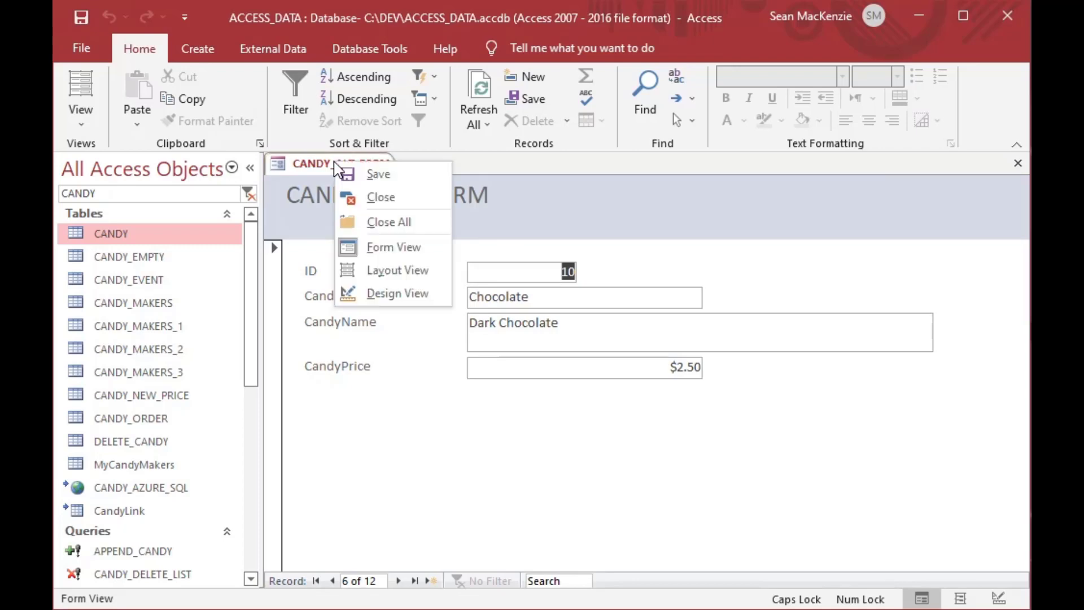
In Design View, place a new unbound text box to the right of CandyType
{"action": "left_click", "coordinate": [398, 294]}
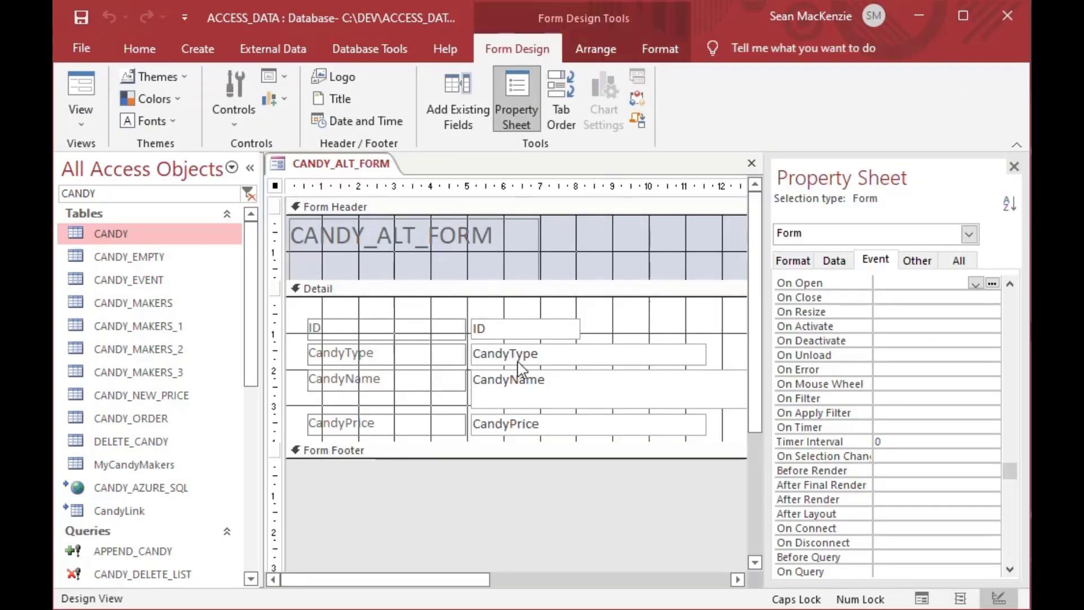
{"action": "left_click", "coordinate": [249, 169]}
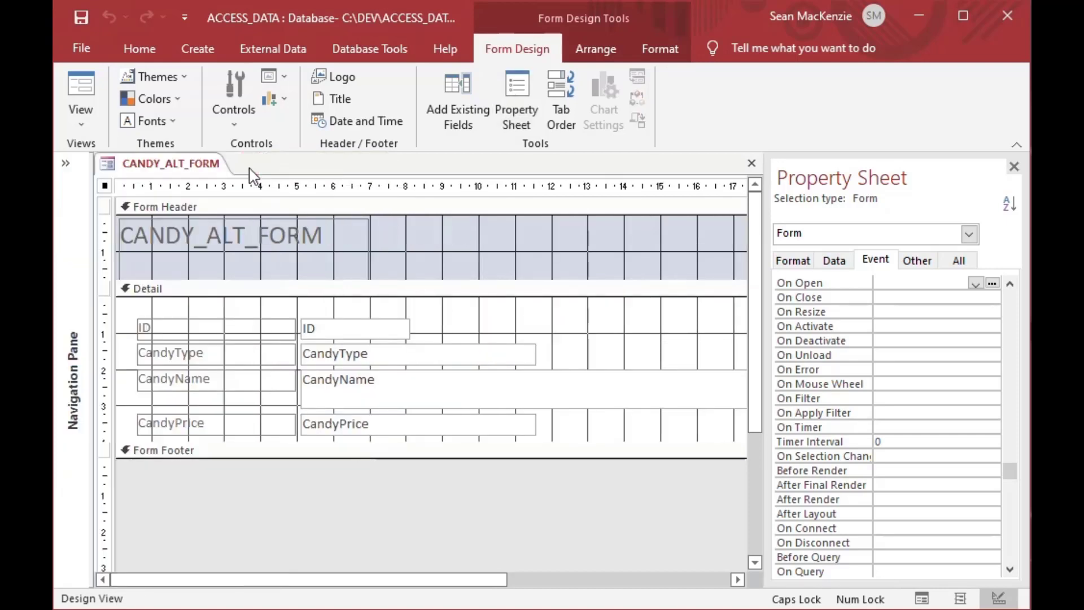
{"action": "left_click", "coordinate": [237, 109]}
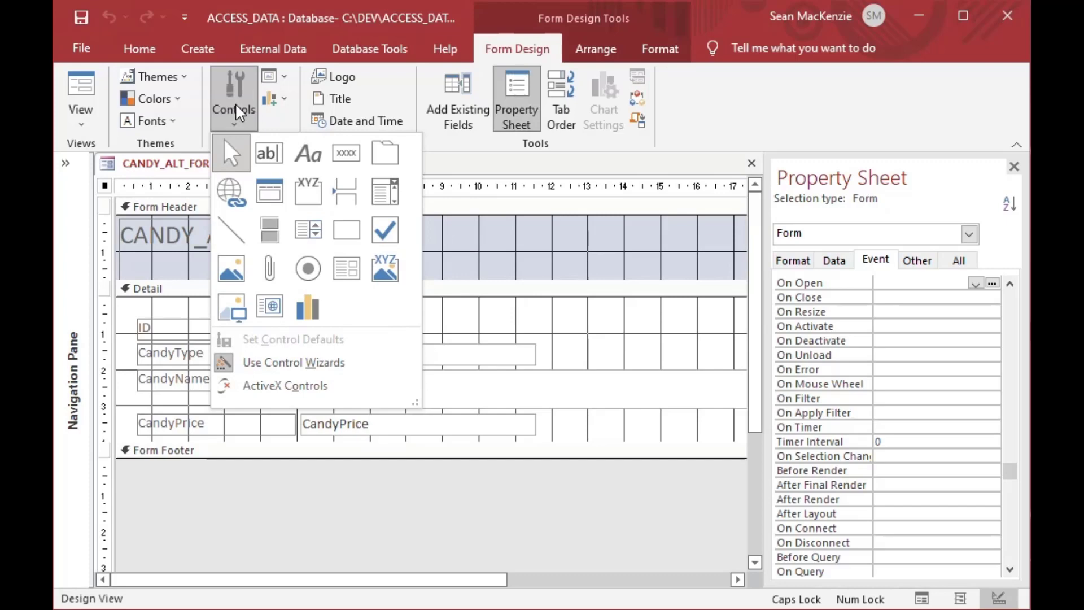
{"action": "left_click", "coordinate": [274, 158]}
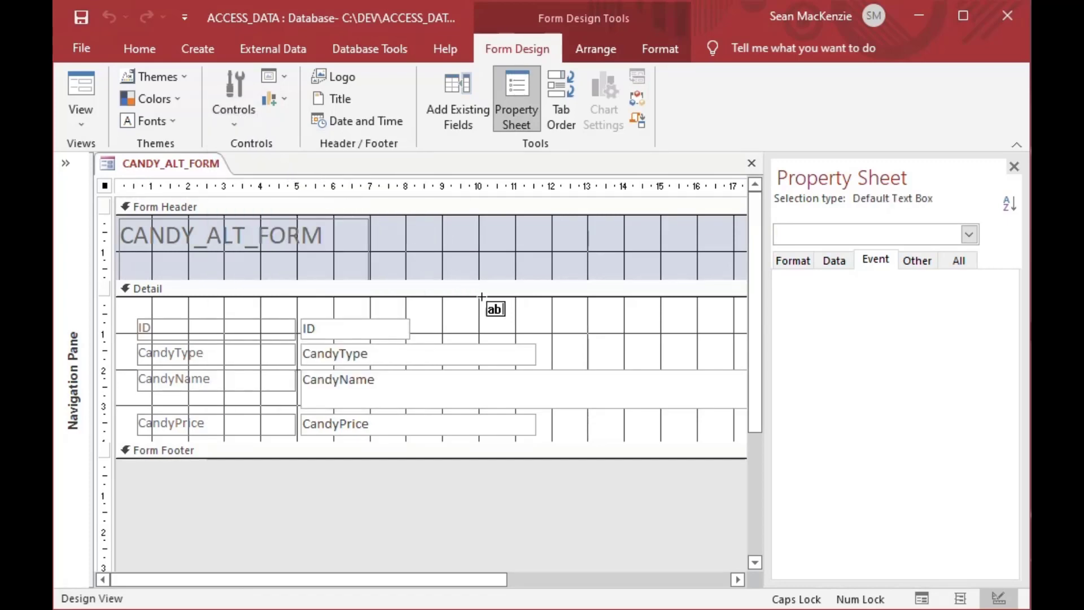
{"action": "left_click", "coordinate": [555, 338]}
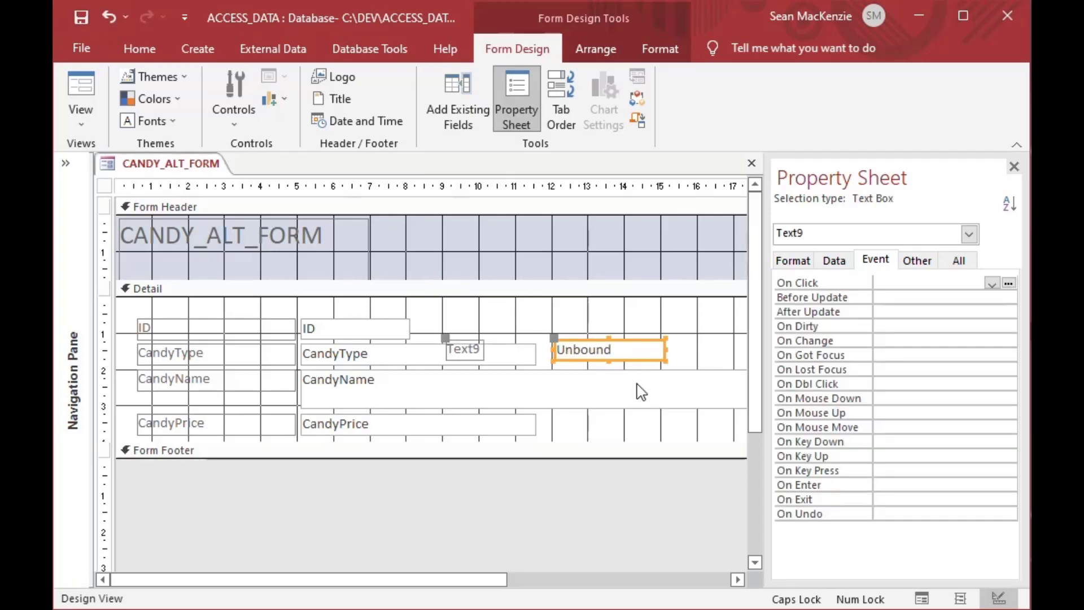
{"action": "left_click_drag", "start_coordinate": [473, 580], "coordinate": [574, 581]}
{"action": "left_click_drag", "start_coordinate": [554, 361], "coordinate": [649, 364]}
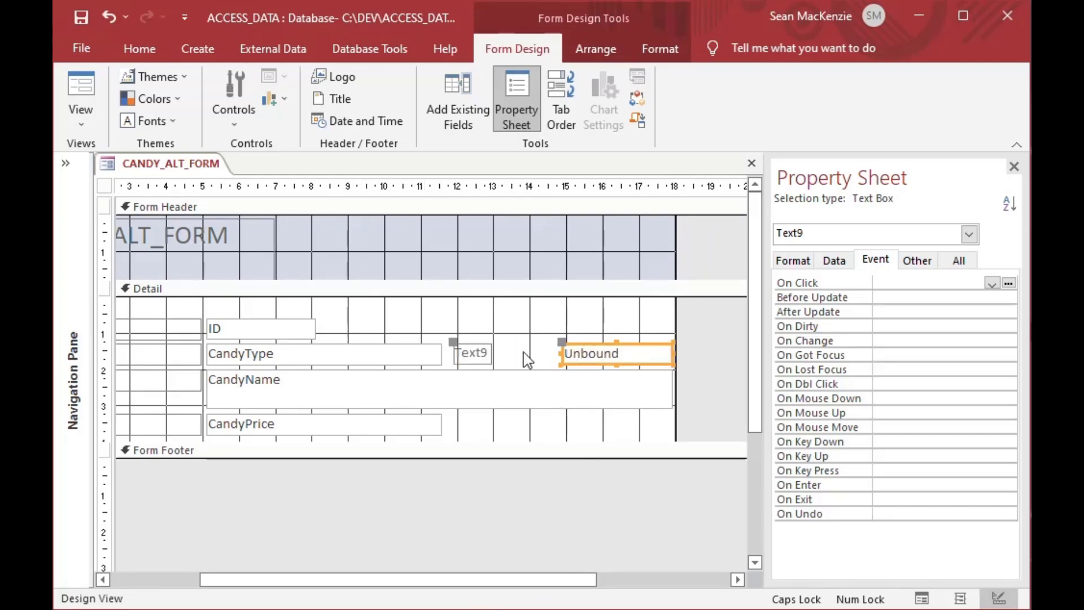
Relabel the new text box 'Alt Type' and widen the box
{"action": "left_click", "coordinate": [488, 360]}
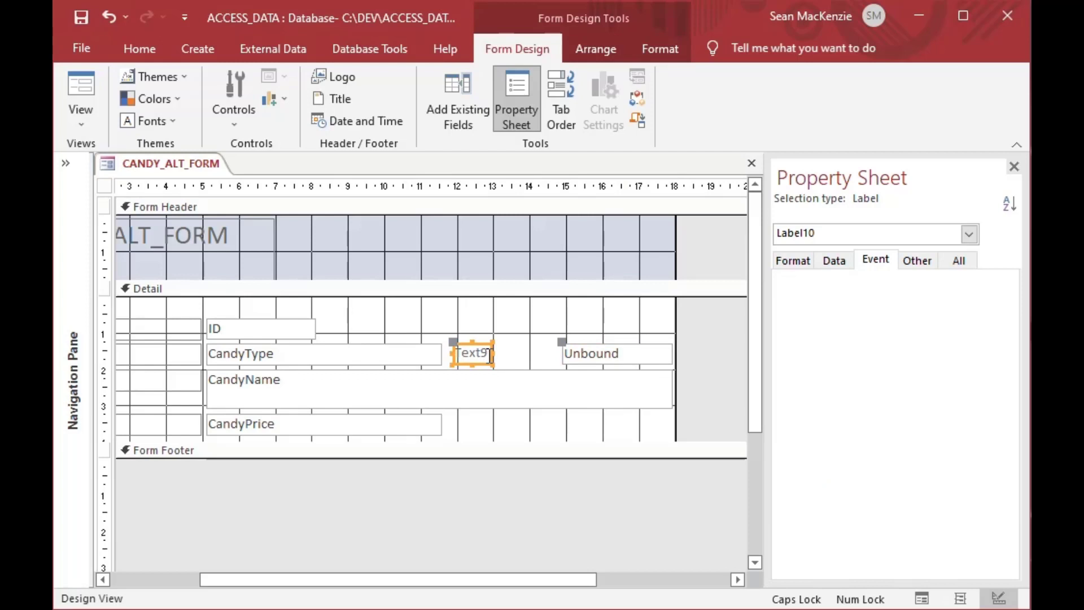
{"action": "left_click_drag", "start_coordinate": [489, 354], "coordinate": [515, 355]}
{"action": "left_click", "coordinate": [505, 354]}
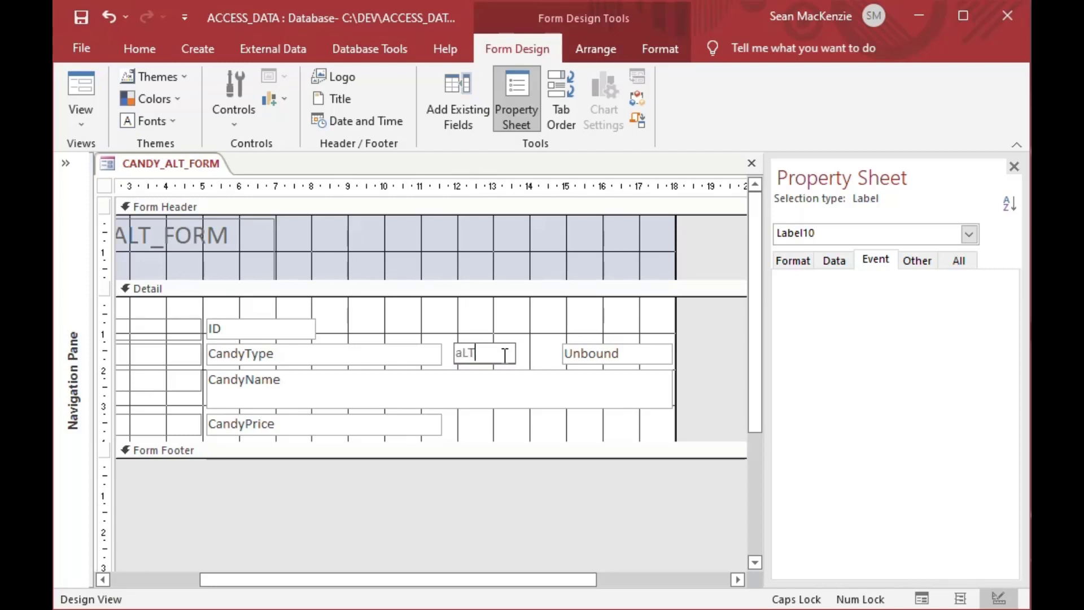
{"action": "key", "text": "Caps_Lock"}
{"action": "type", "text": "Alt Type"}
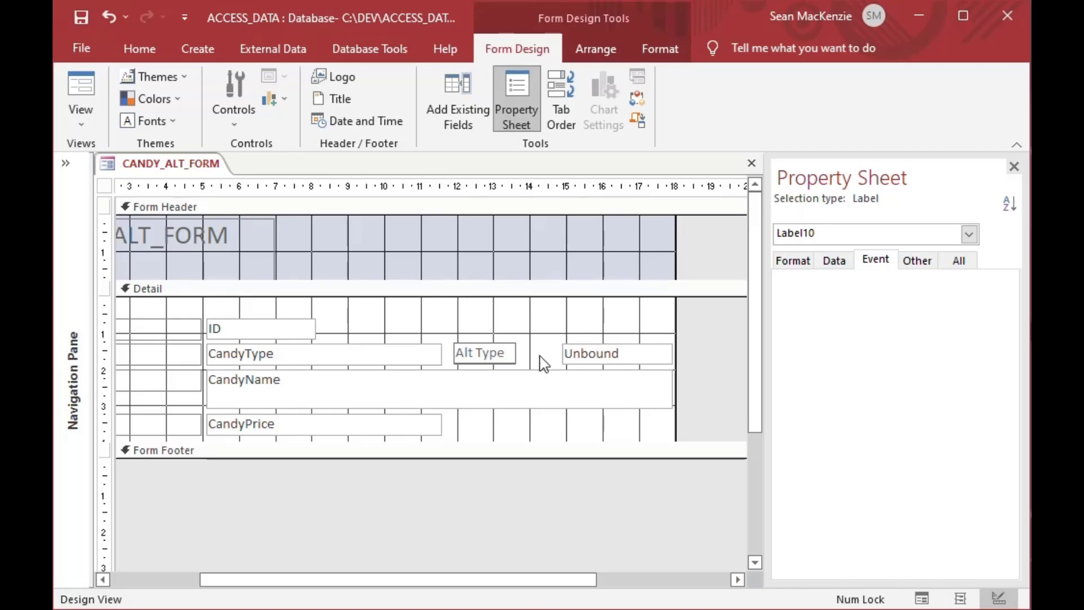
{"action": "left_click", "coordinate": [569, 354]}
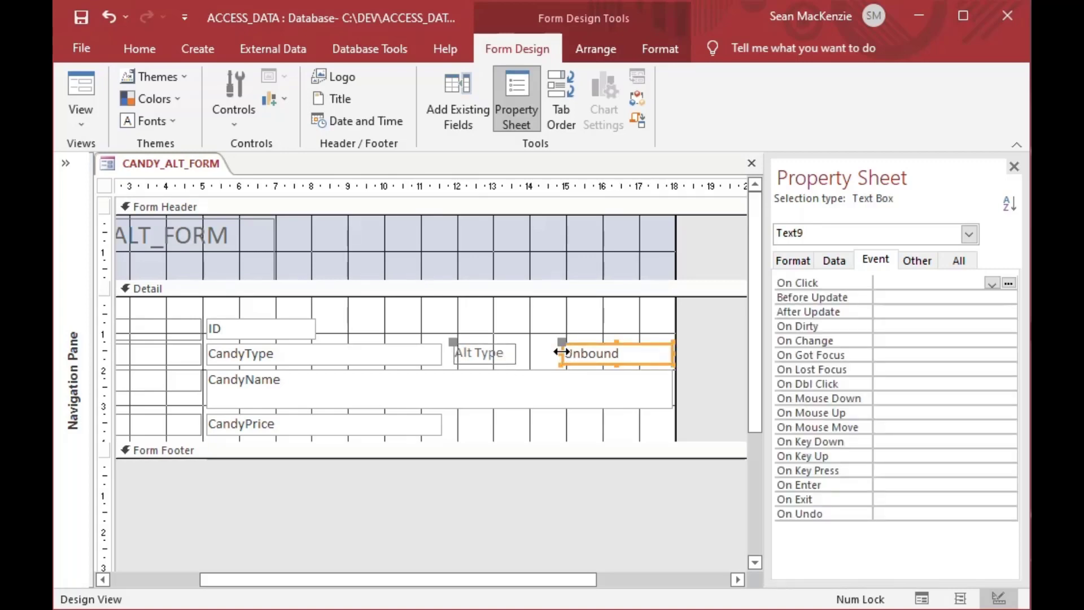
{"action": "left_click_drag", "start_coordinate": [562, 353], "coordinate": [524, 354]}
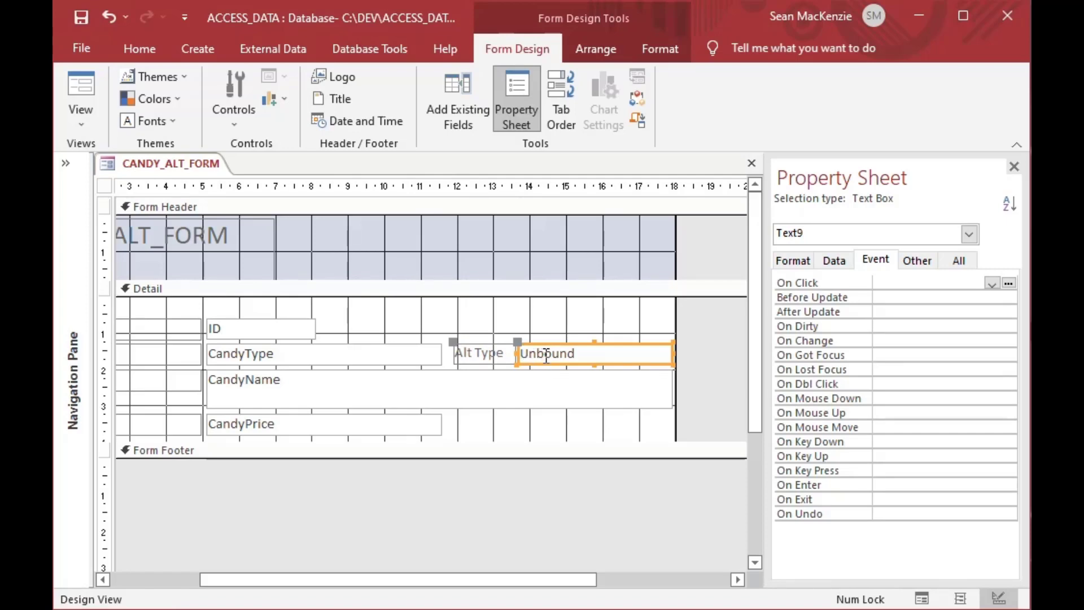
Rename the Text9 text box to txtAltType
{"action": "left_click", "coordinate": [923, 261]}
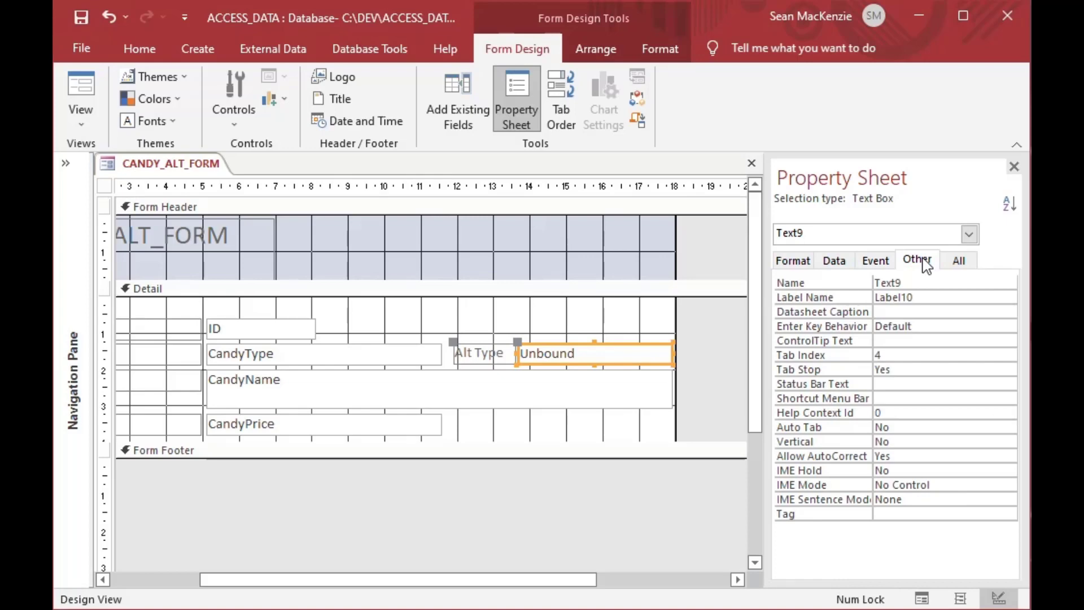
{"action": "left_click_drag", "start_coordinate": [905, 283], "coordinate": [855, 282]}
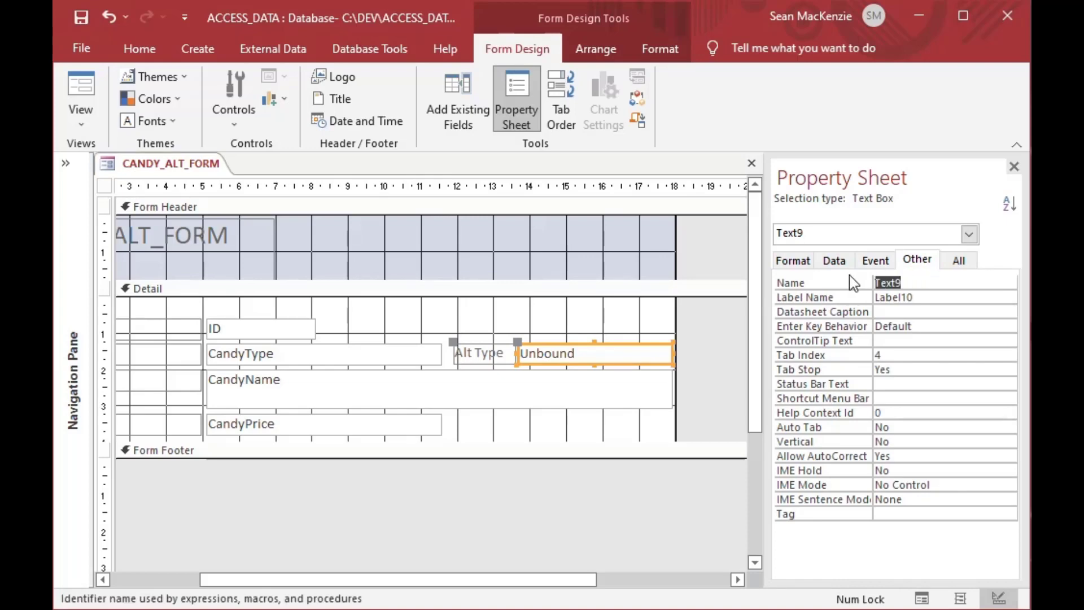
{"action": "type", "text": "txtAltType"}
{"action": "key", "text": "Tab"}
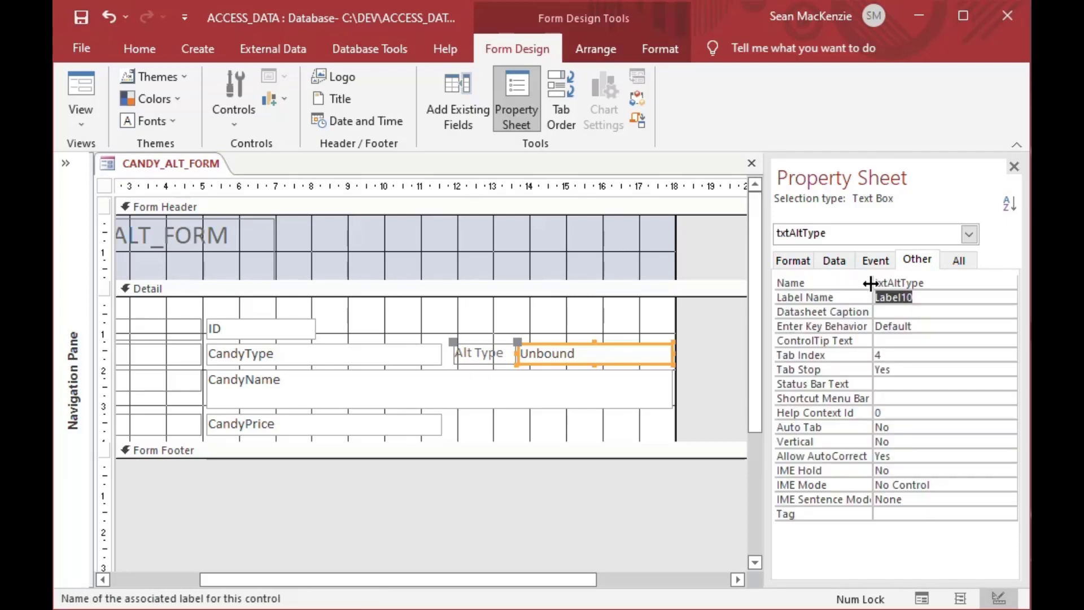
Set txtAltType's Control Source to =Replace([CandyType], 'Circles', 'Squares')
{"action": "left_click", "coordinate": [839, 264]}
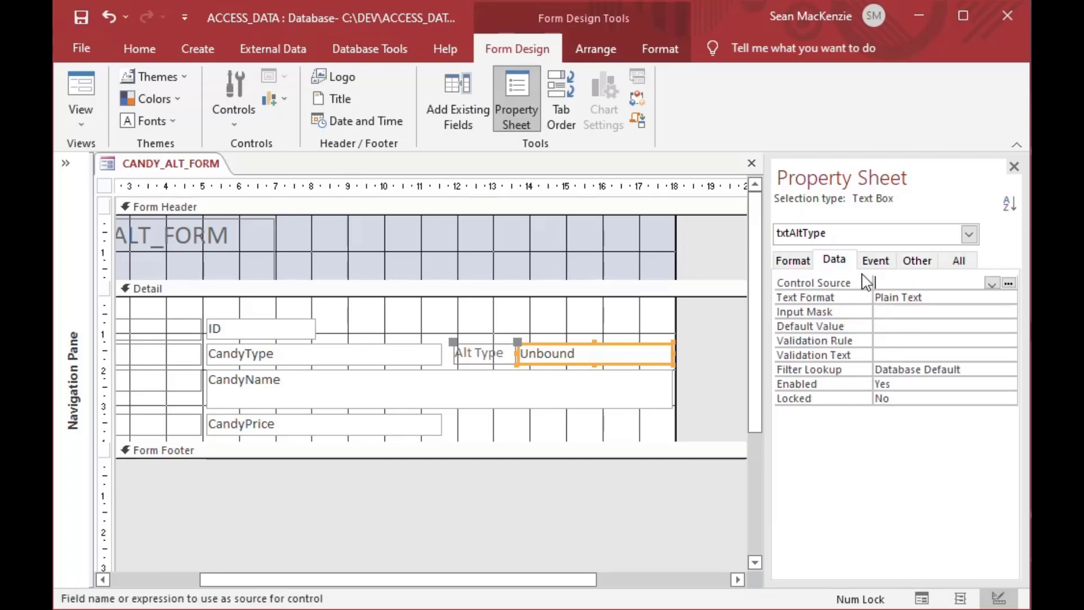
{"action": "left_click", "coordinate": [884, 282]}
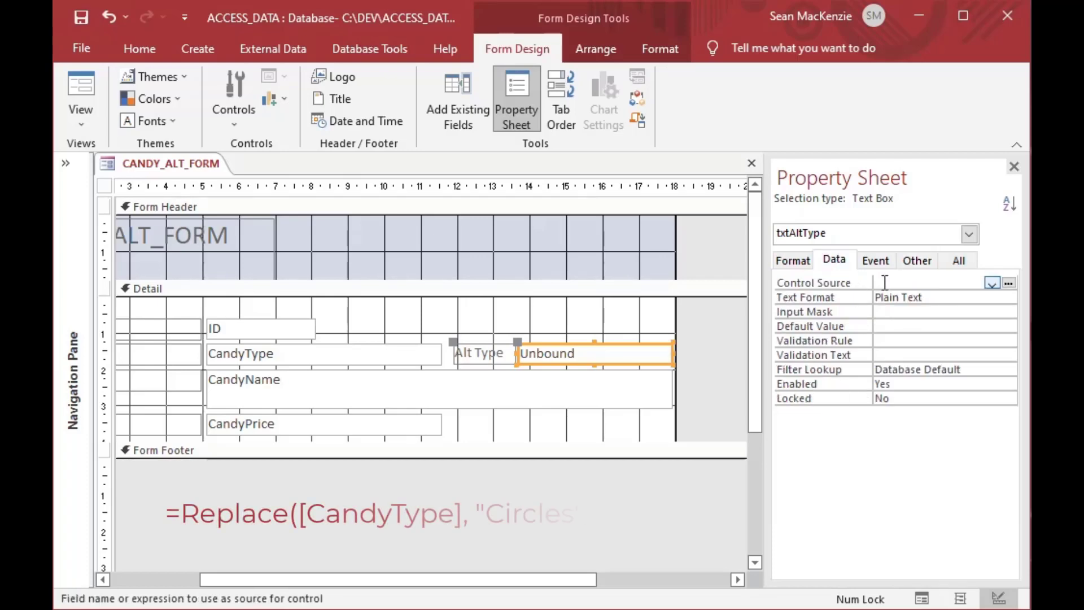
{"action": "type", "text": "=Repla"}
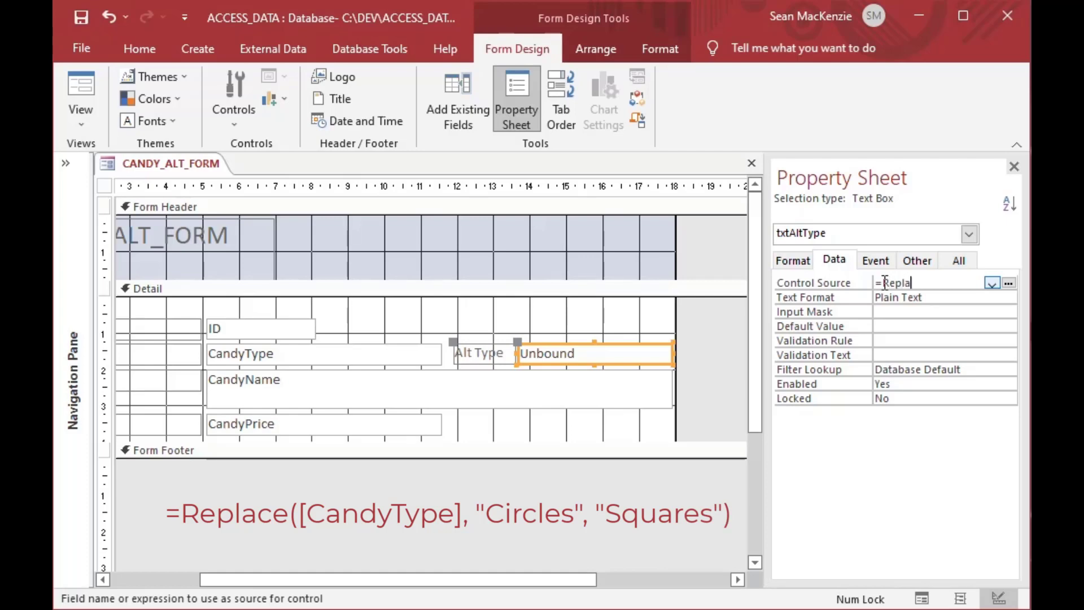
{"action": "type", "text": "ce("}
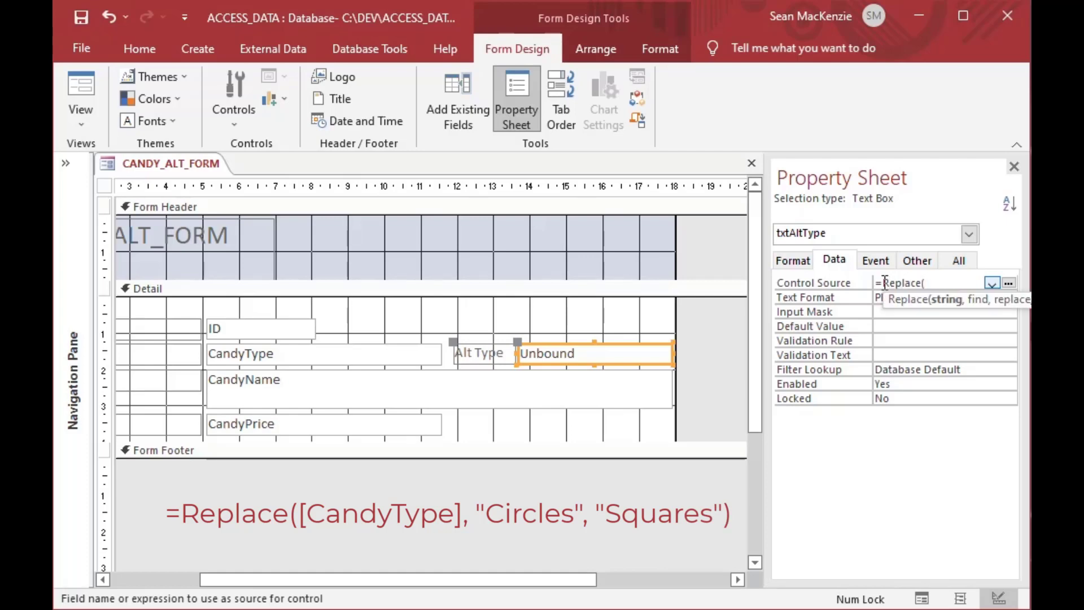
{"action": "type", "text": "[CandyType]"}
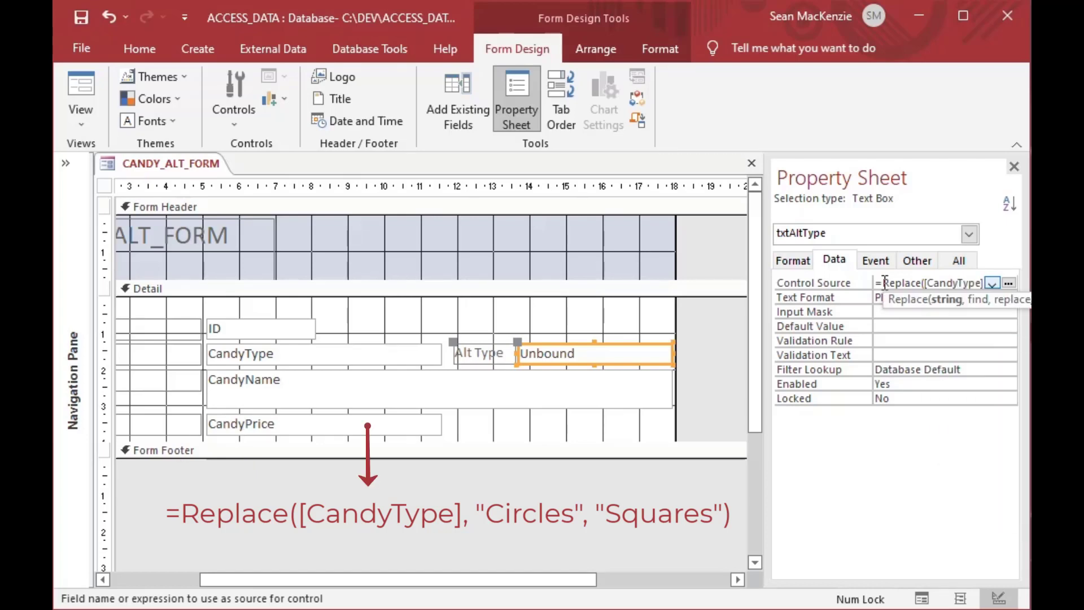
{"action": "type", "text": ", \"Cir"}
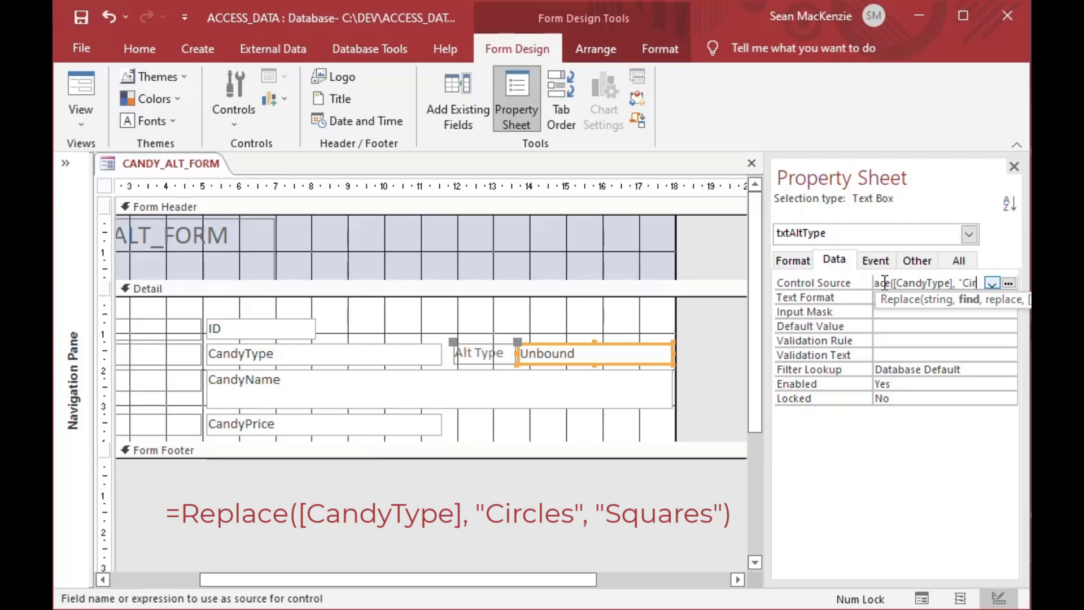
{"action": "type", "text": "cles"}
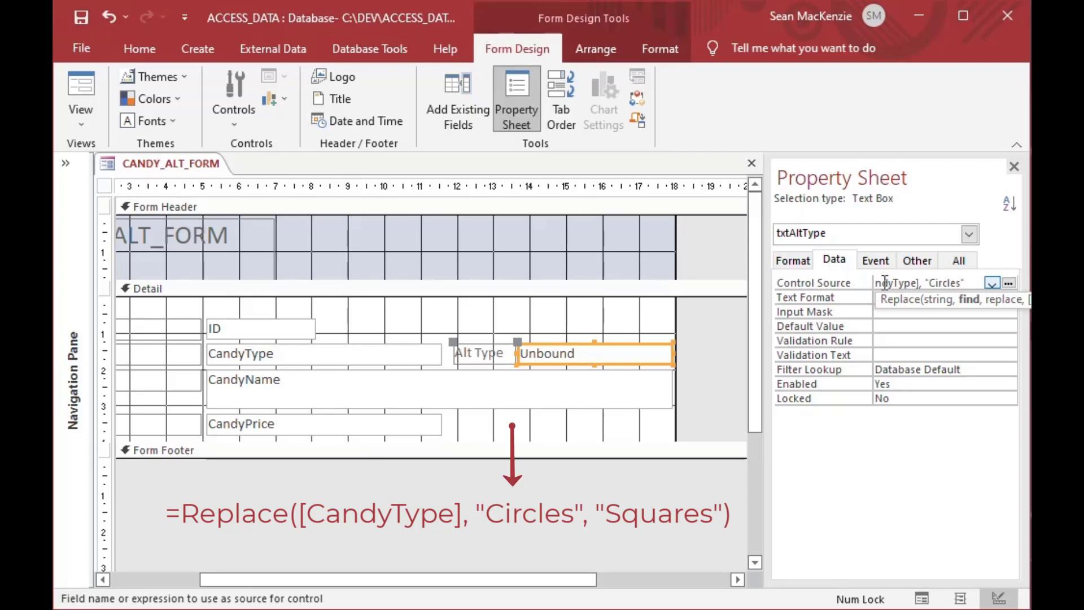
{"action": "type", "text": "\", \"Squares\""}
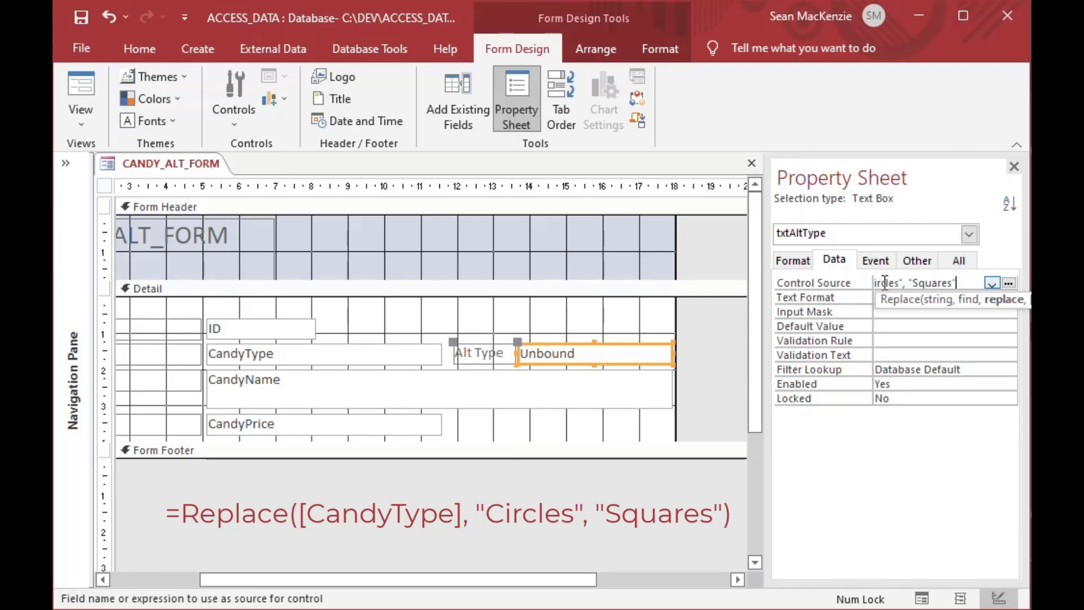
{"action": "type", "text": ")"}
{"action": "key", "text": "Return"}
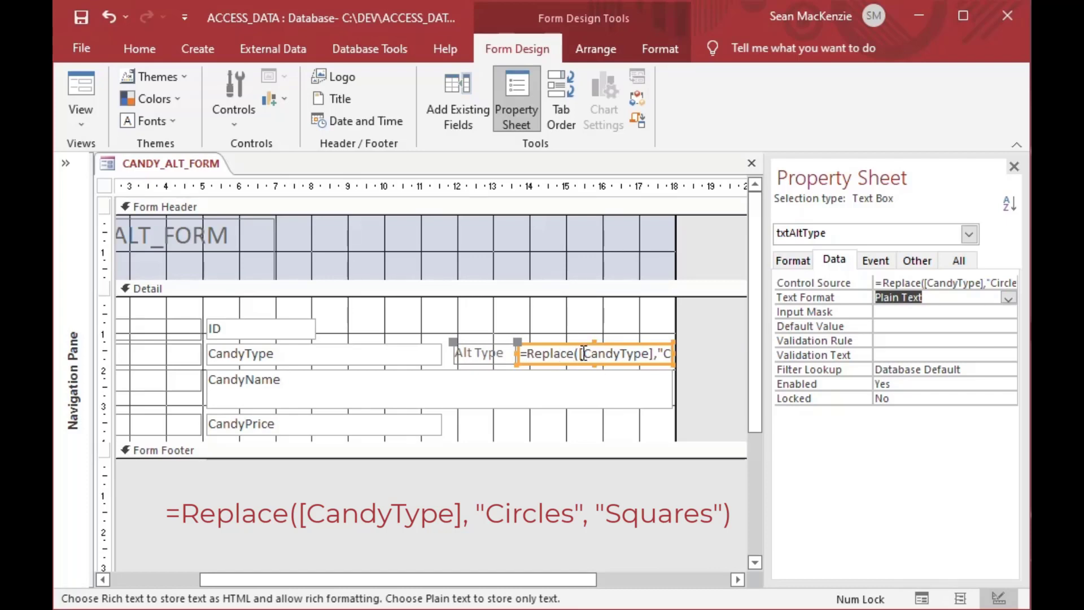
{"action": "left_click", "coordinate": [881, 282]}
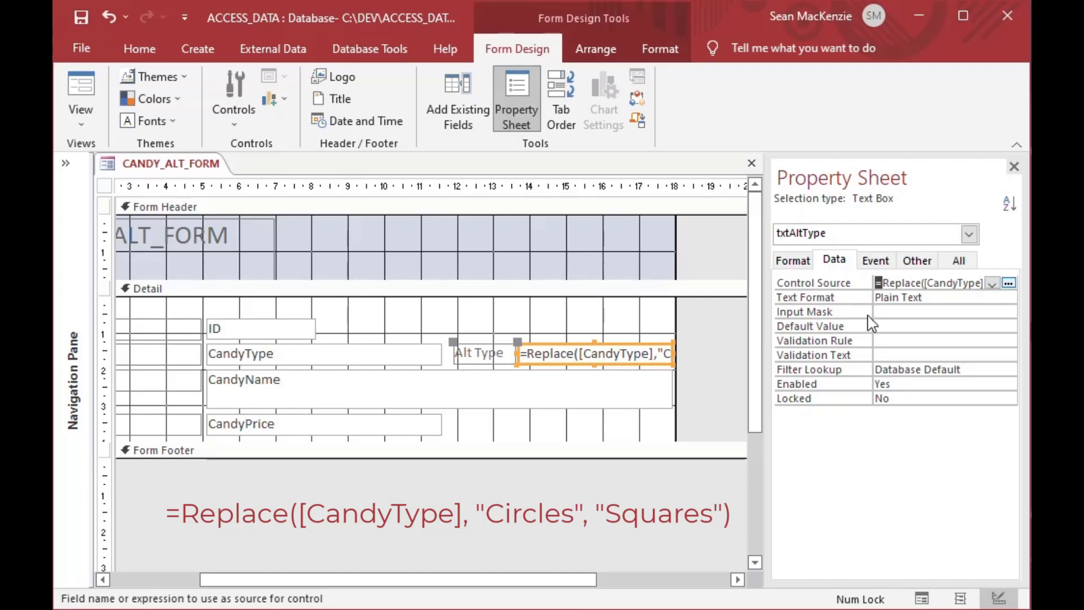
{"action": "left_click", "coordinate": [928, 313]}
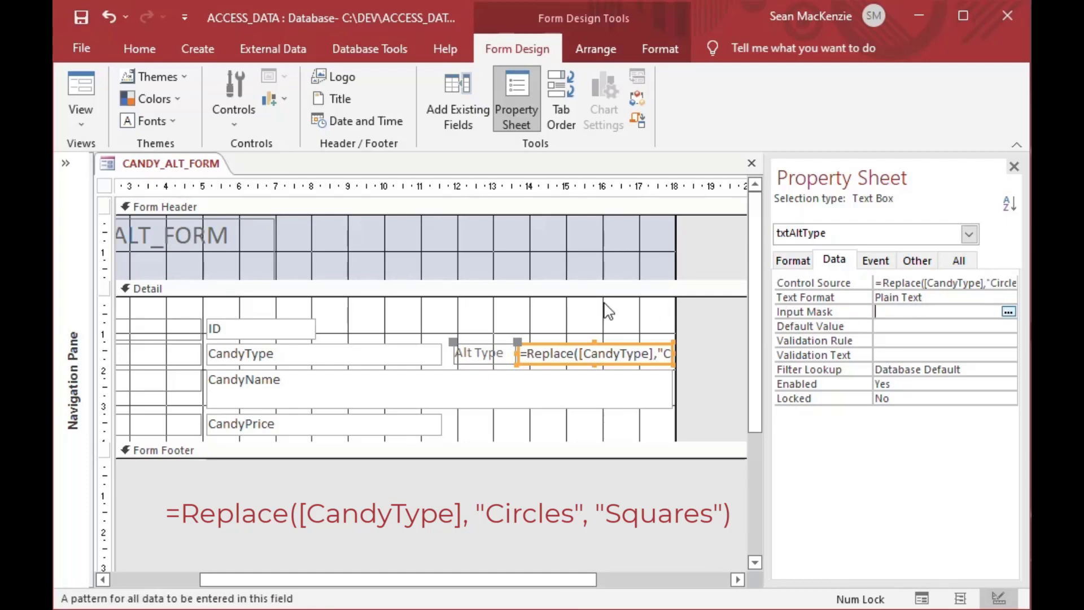
{"action": "left_click", "coordinate": [562, 338]}
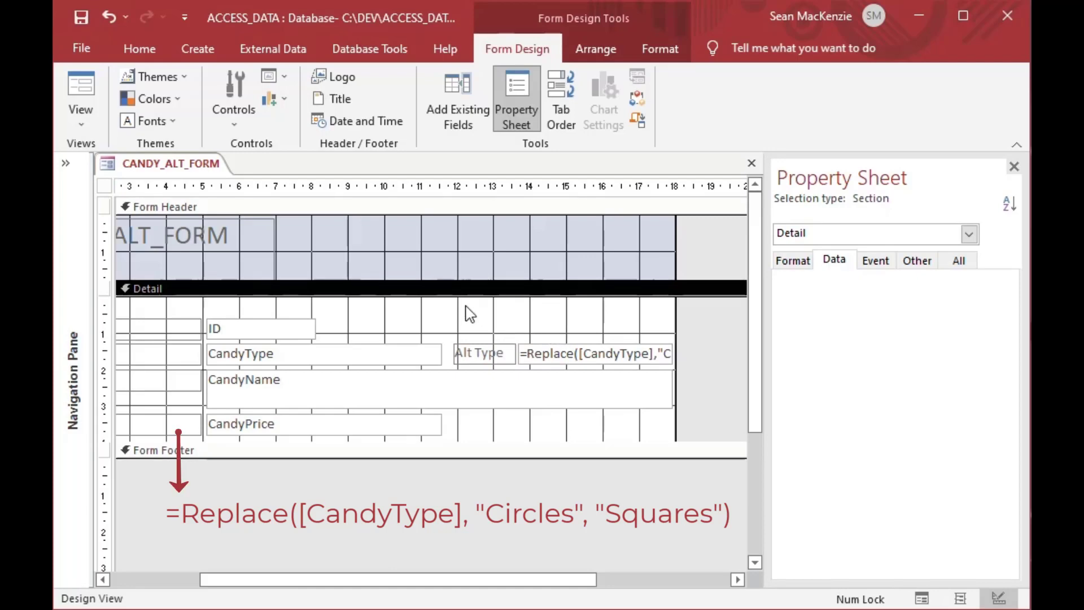
In Form View, check the Gum Circles record shows Squares in Alt Type
{"action": "left_click", "coordinate": [83, 89]}
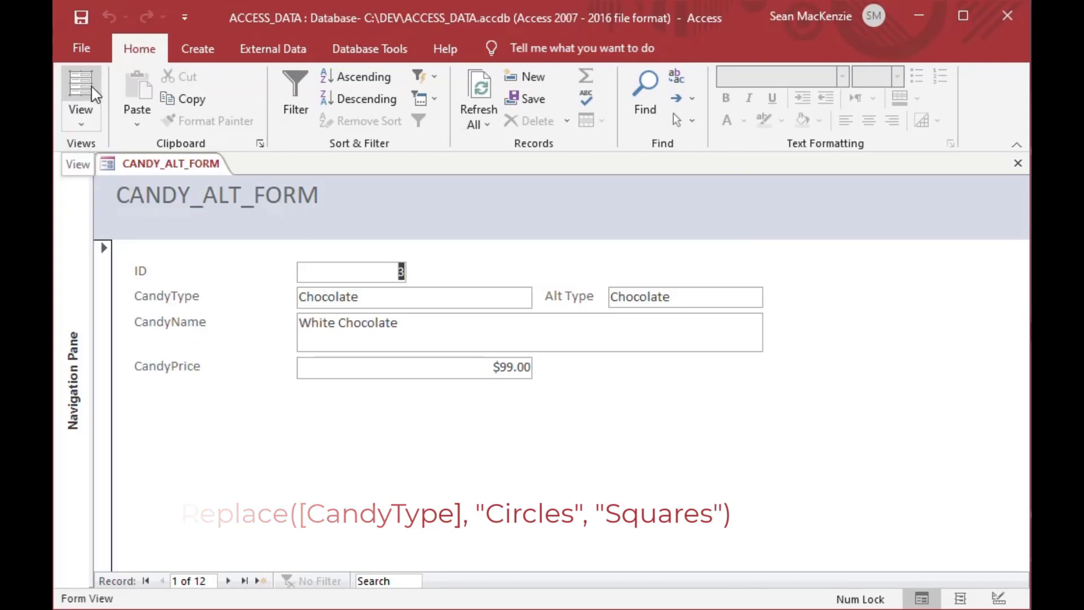
{"action": "left_click", "coordinate": [229, 581]}
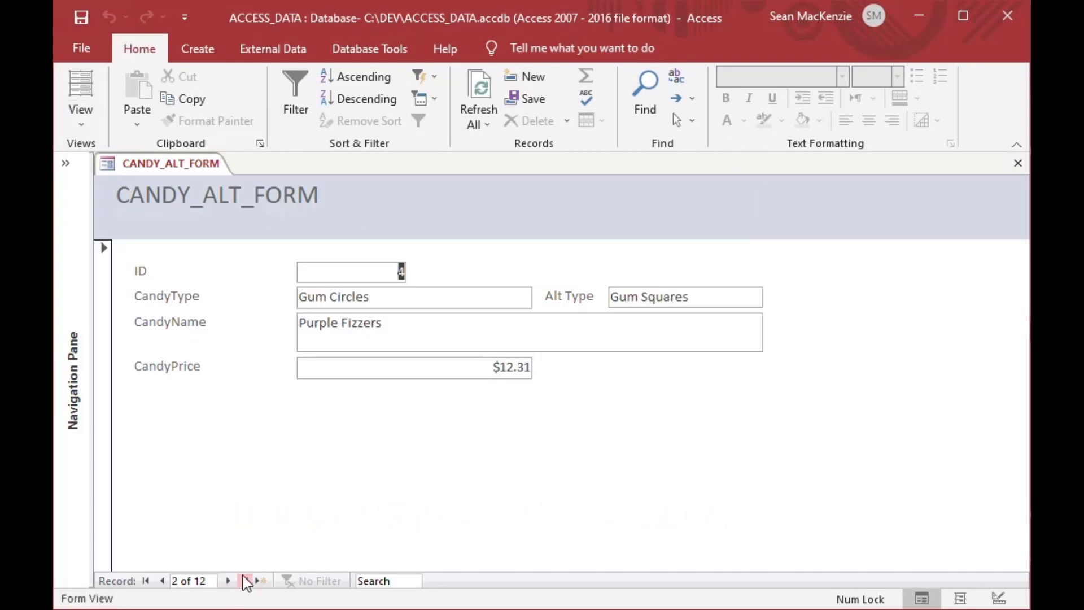
{"action": "double_click", "coordinate": [335, 297]}
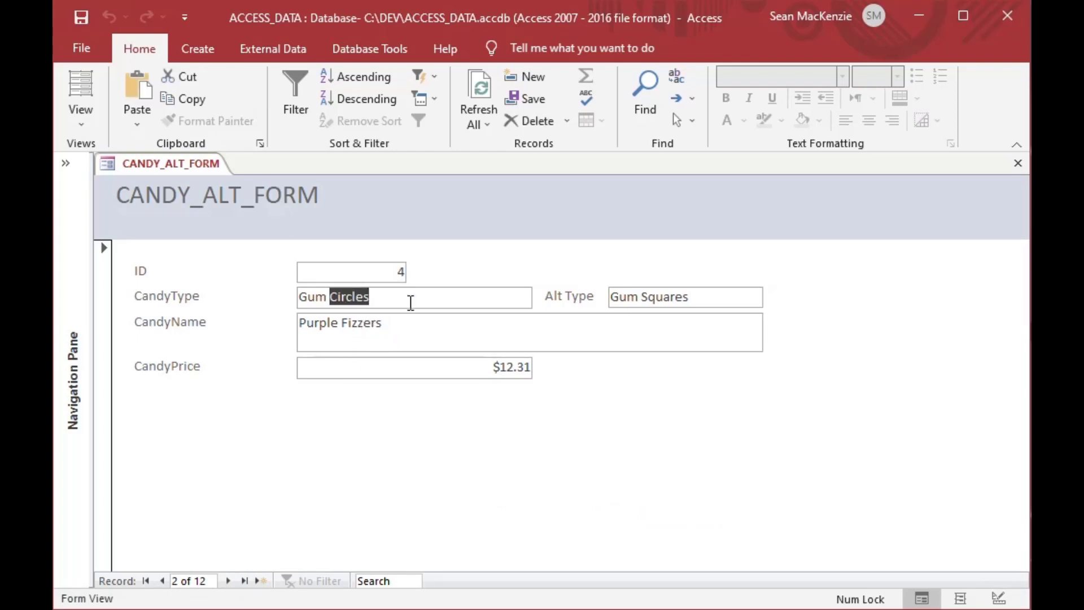
{"action": "left_click_drag", "start_coordinate": [647, 299], "coordinate": [714, 305]}
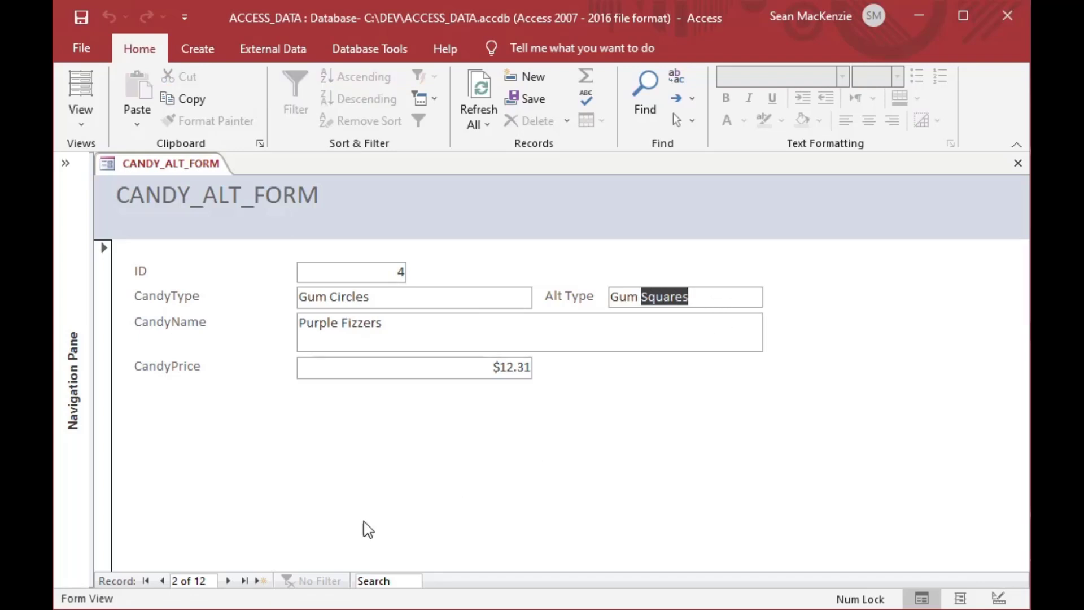
{"action": "left_click", "coordinate": [228, 581]}
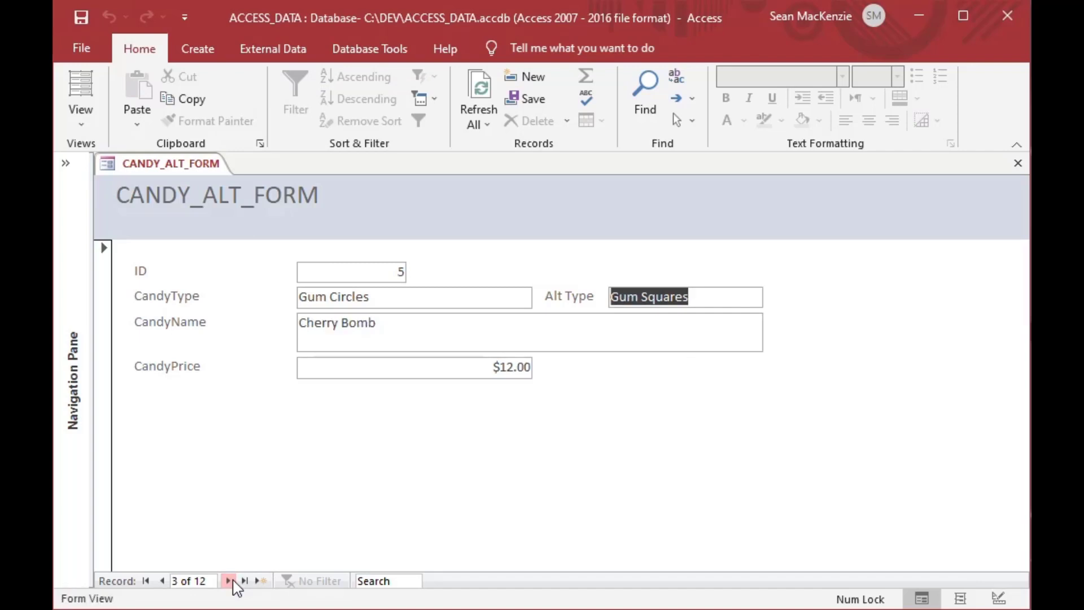
{"action": "left_click", "coordinate": [406, 325]}
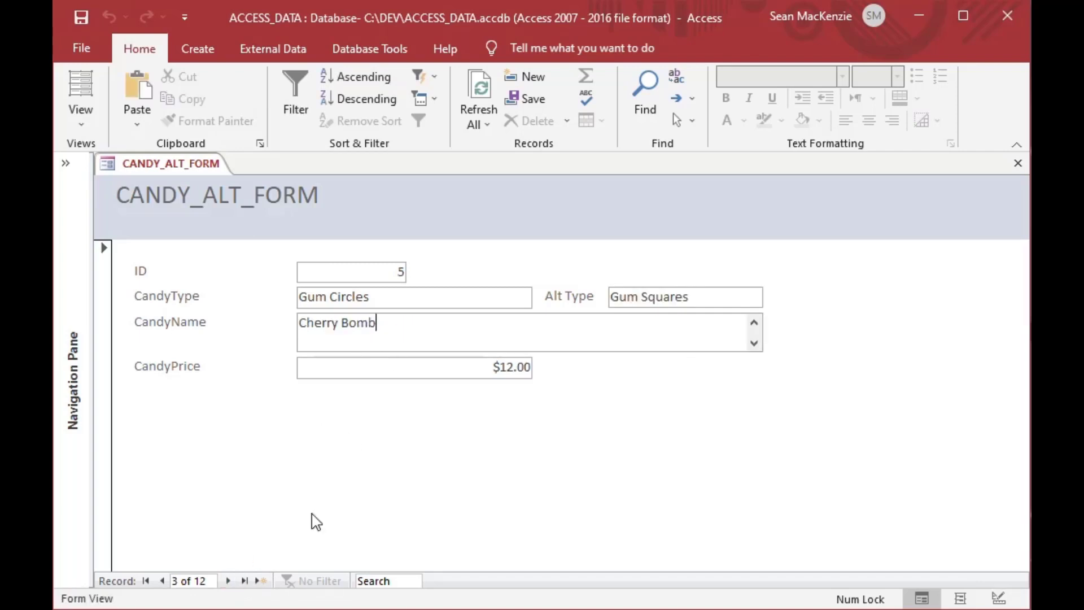
Advance five records and confirm the Toffee record keeps Toffee in Alt Type
{"action": "left_click", "coordinate": [228, 580]}
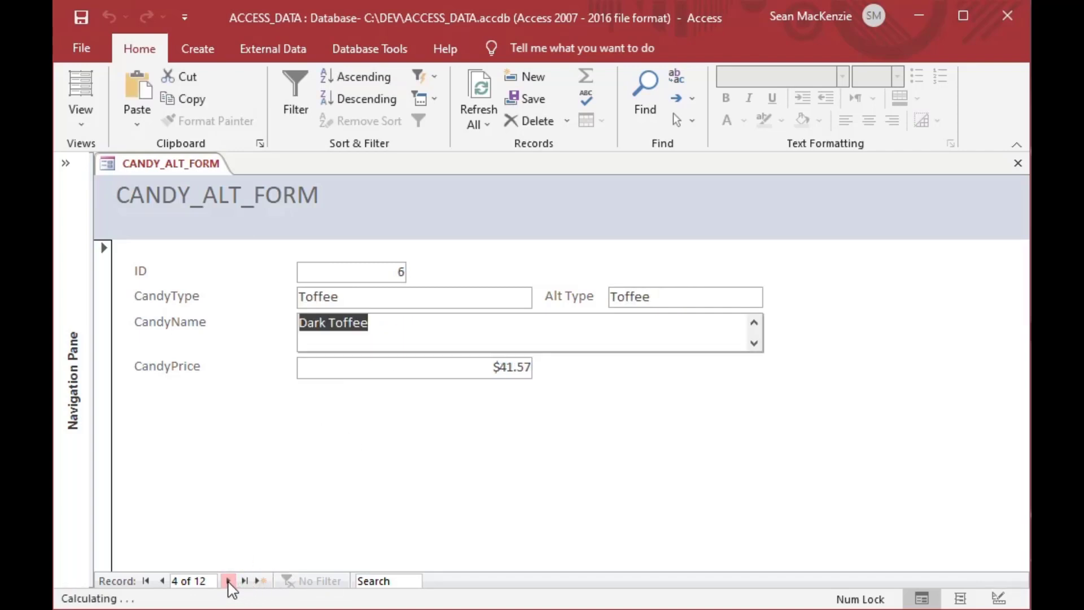
{"action": "left_click", "coordinate": [228, 580]}
{"action": "left_click", "coordinate": [228, 581]}
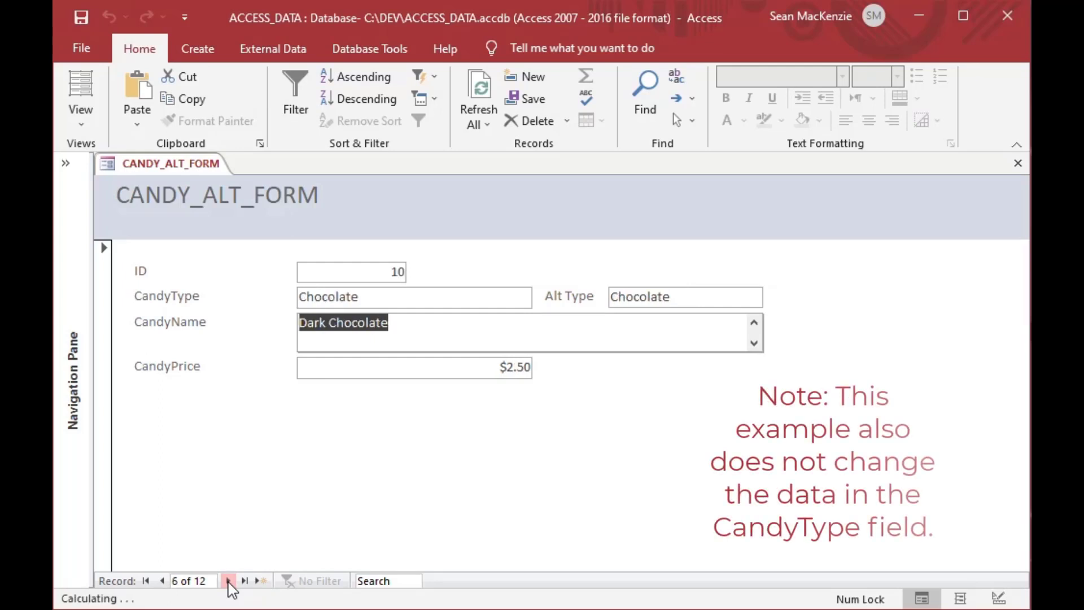
{"action": "left_click", "coordinate": [228, 580]}
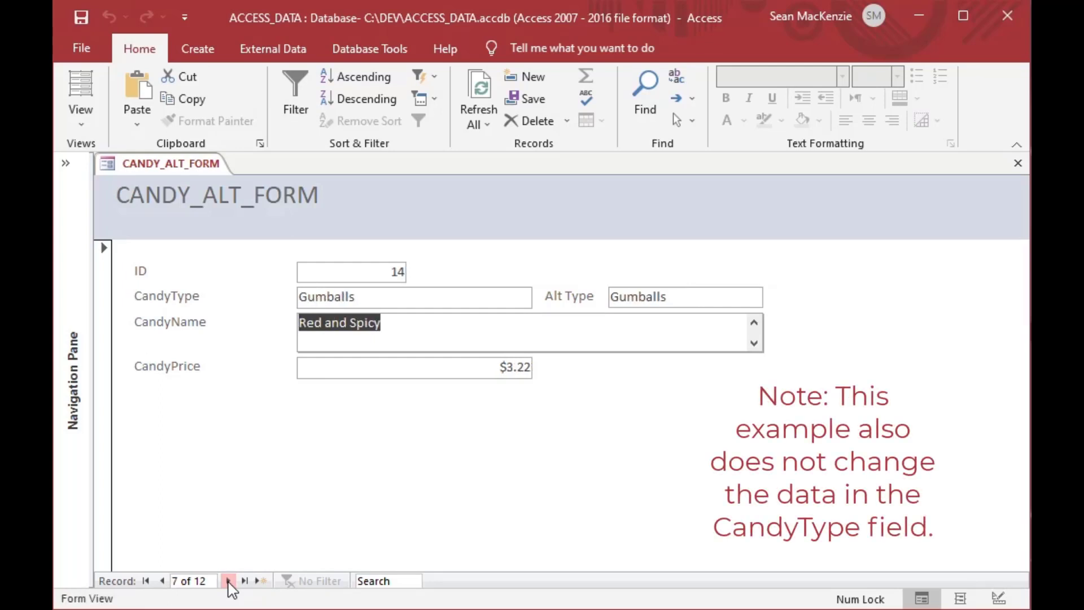
{"action": "left_click", "coordinate": [229, 581]}
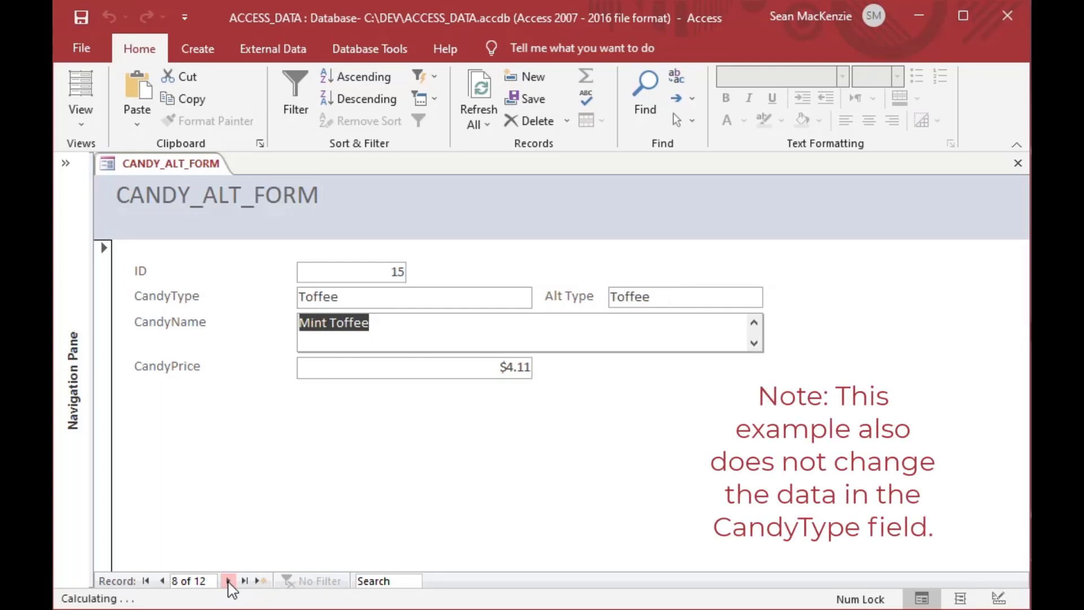
{"action": "double_click", "coordinate": [334, 292]}
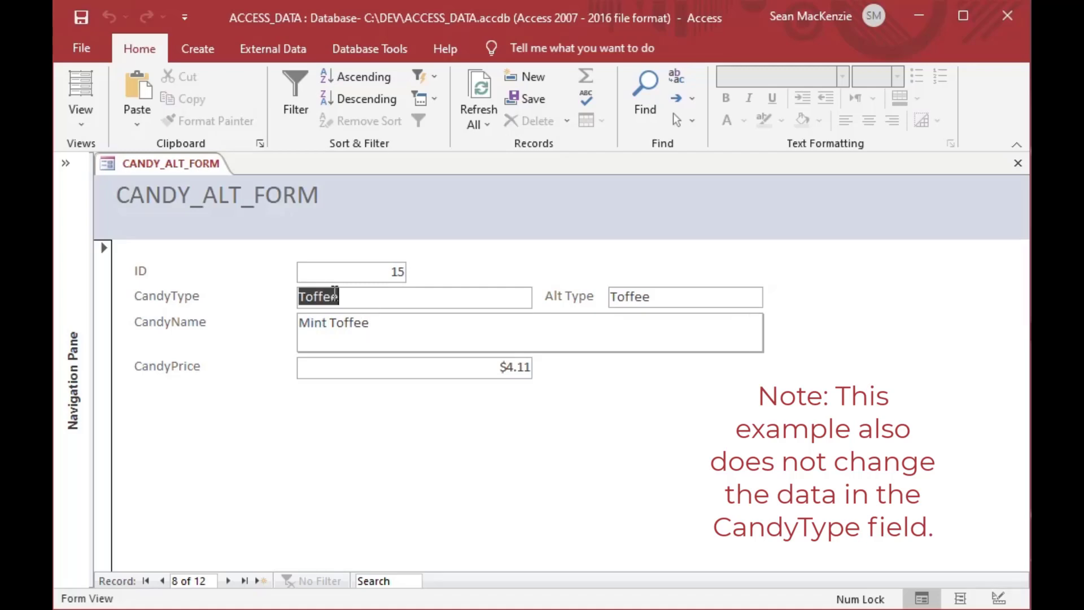
{"action": "double_click", "coordinate": [630, 298]}
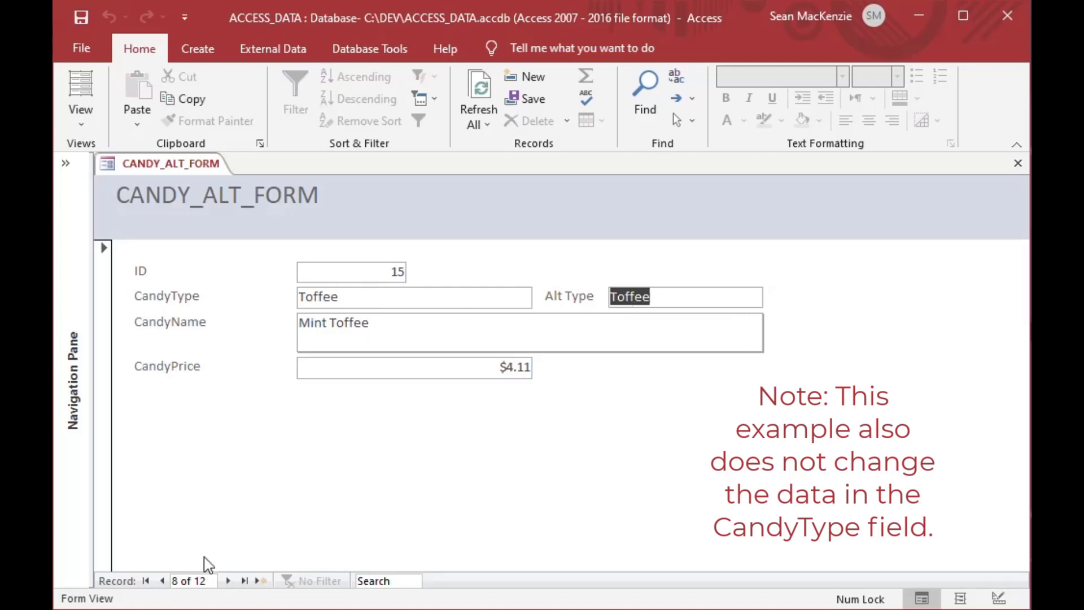
Step back five records, recompare Squares versus Circles, then close CANDY_ALT_FORM
{"action": "left_click", "coordinate": [161, 581]}
{"action": "left_click", "coordinate": [162, 580]}
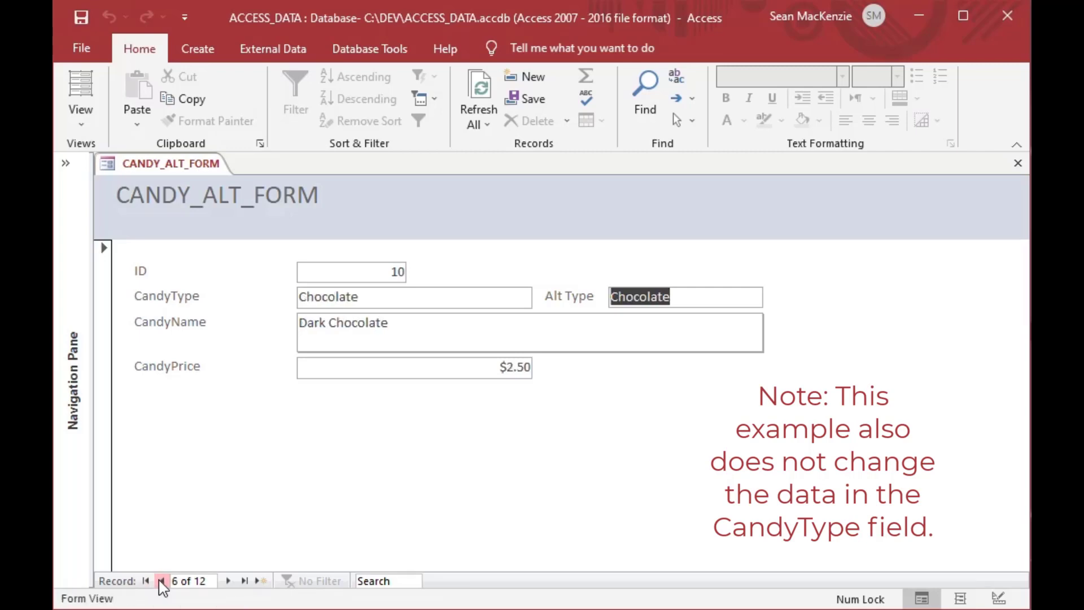
{"action": "left_click", "coordinate": [161, 581]}
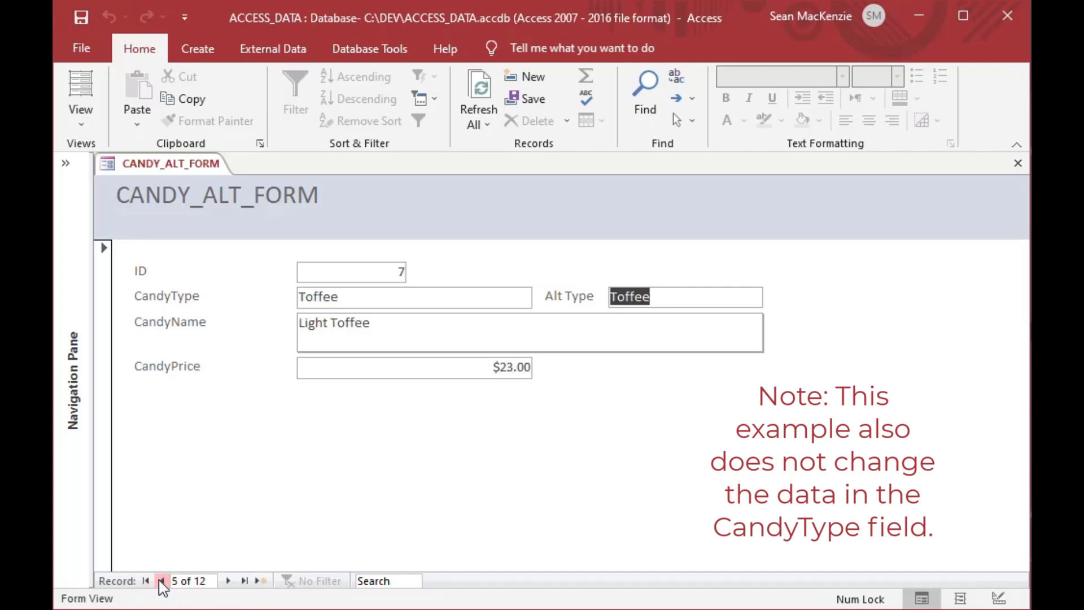
{"action": "left_click", "coordinate": [161, 580]}
{"action": "left_click", "coordinate": [162, 581]}
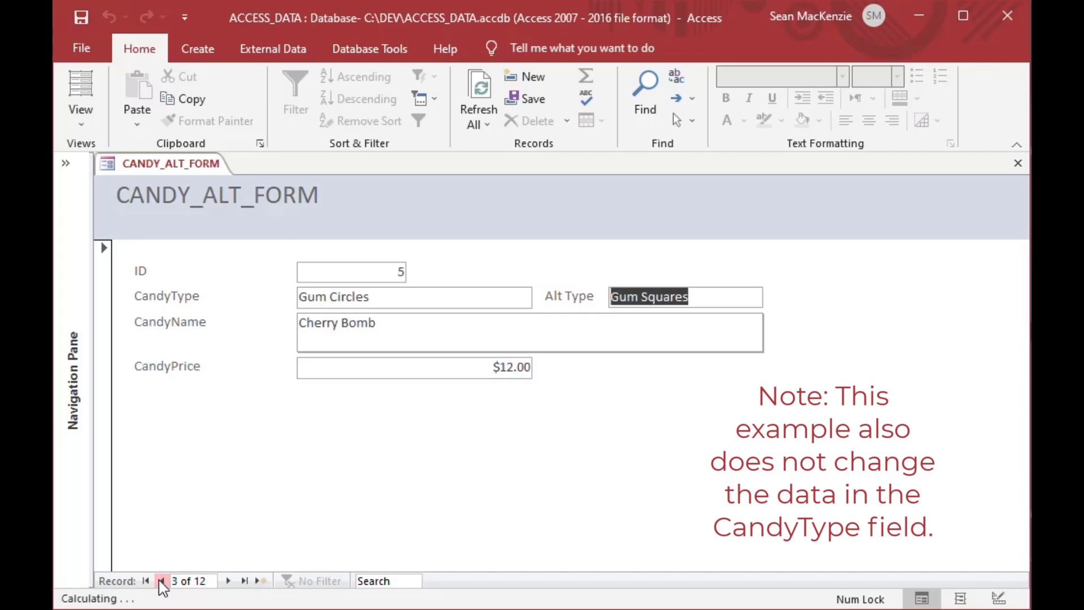
{"action": "double_click", "coordinate": [663, 295]}
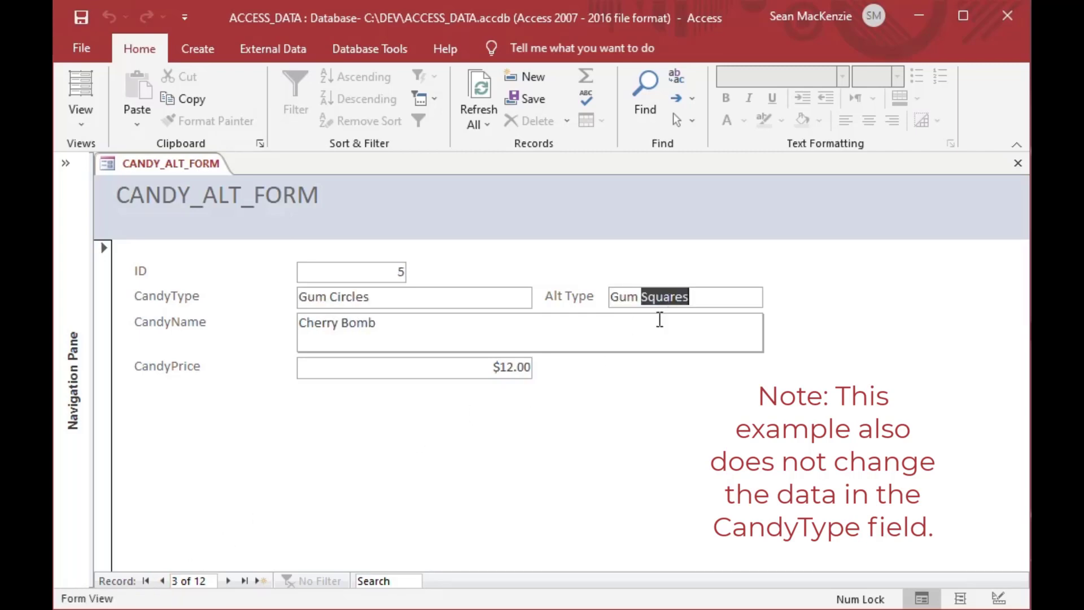
{"action": "double_click", "coordinate": [351, 297]}
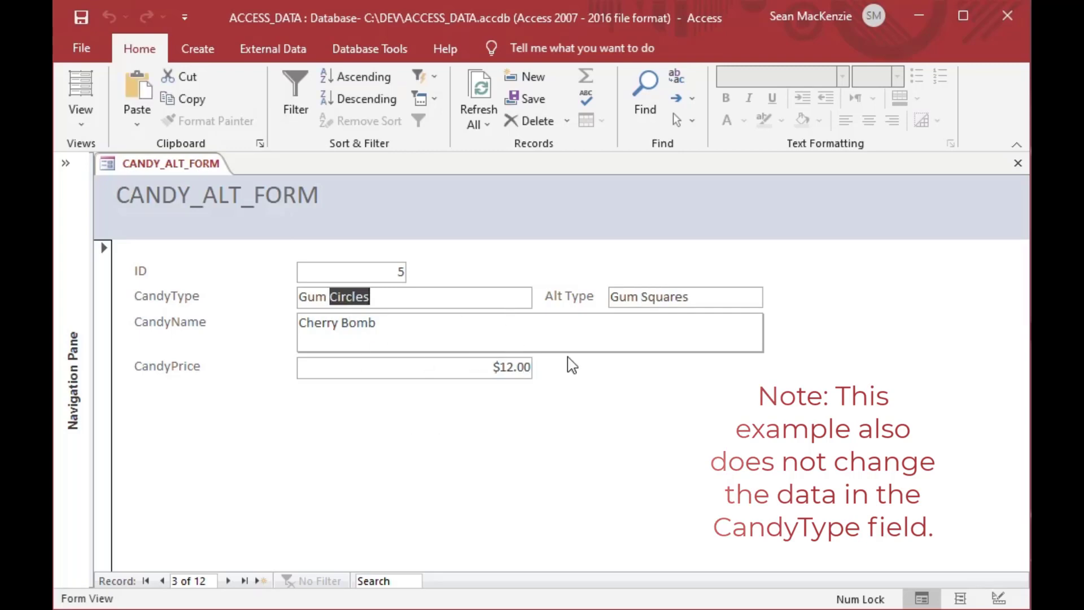
{"action": "left_click", "coordinate": [1017, 169]}
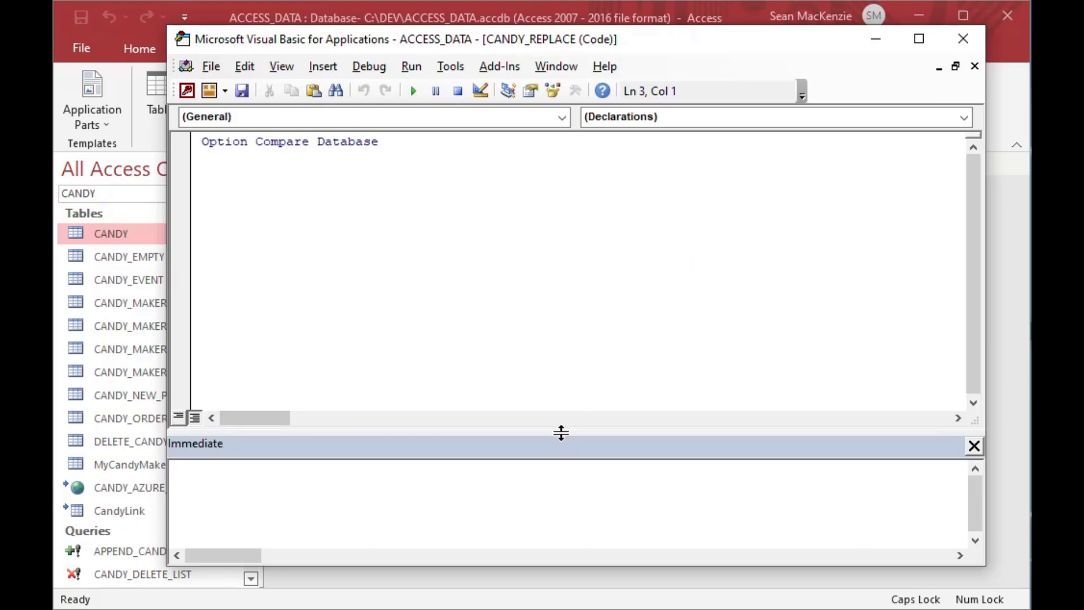
Run ?Replace('ABC123', 'ABC', 'DEF') in the Immediate window, returning DEF123
{"action": "left_click_drag", "start_coordinate": [561, 434], "coordinate": [554, 336]}
{"action": "left_click", "coordinate": [410, 403]}
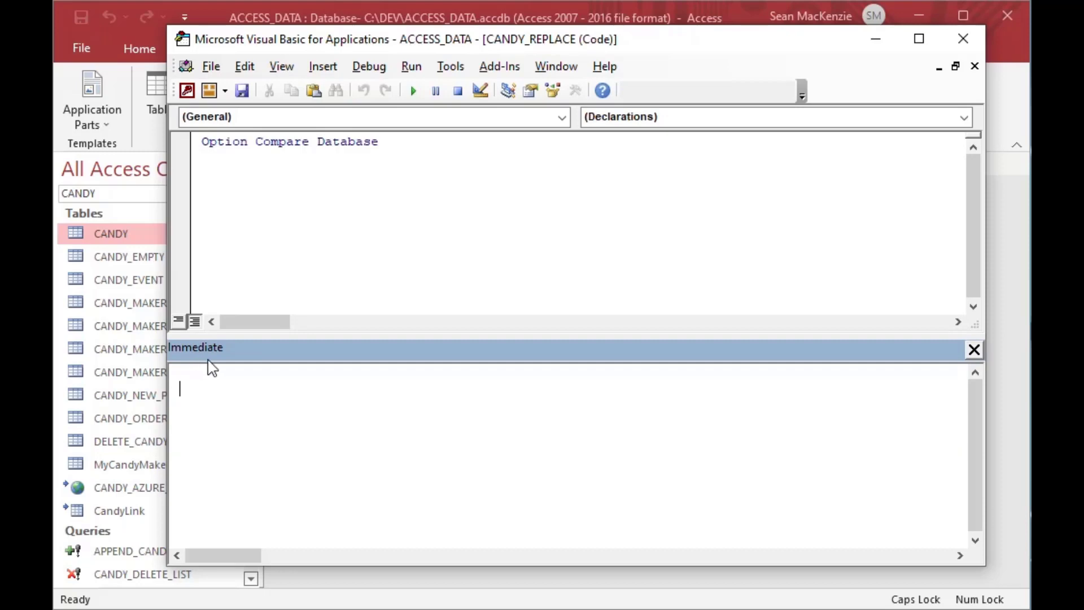
{"action": "type", "text": "?rEP"}
{"action": "key", "text": "BackSpace"}
{"action": "key", "text": "BackSpace"}
{"action": "key", "text": "BackSpace"}
{"action": "type", "text": "R"}
{"action": "key", "text": "Caps_Lock"}
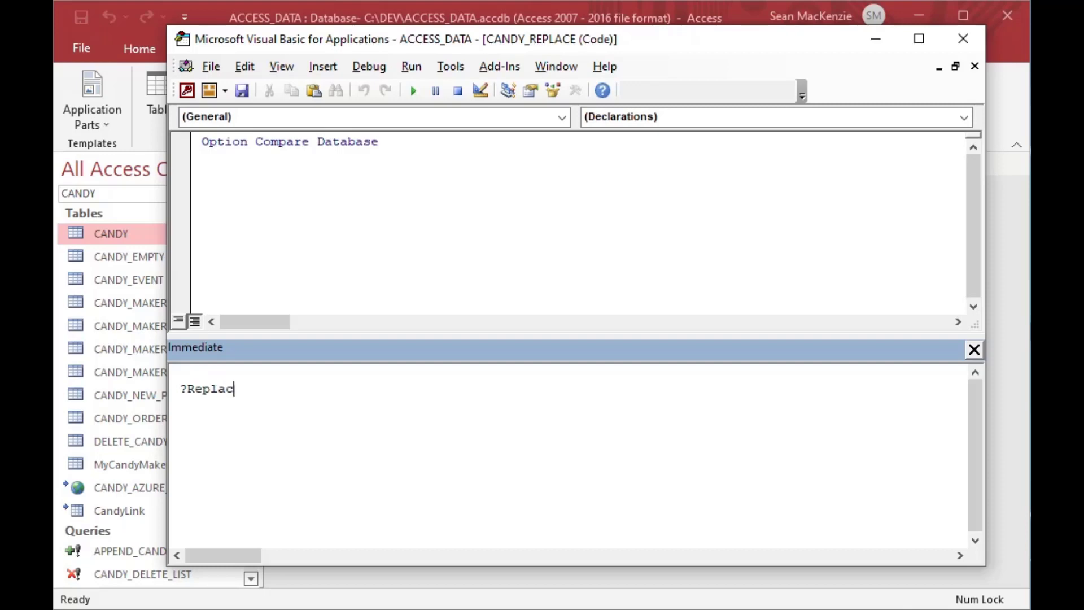
{"action": "type", "text": "eplace("}
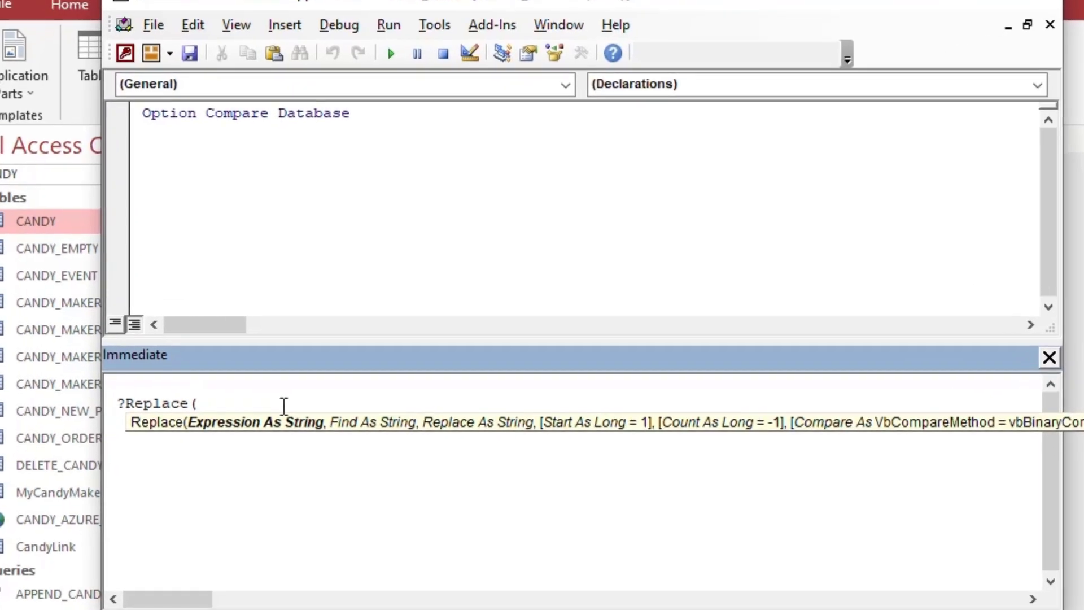
{"action": "type", "text": "\"ABC12"}
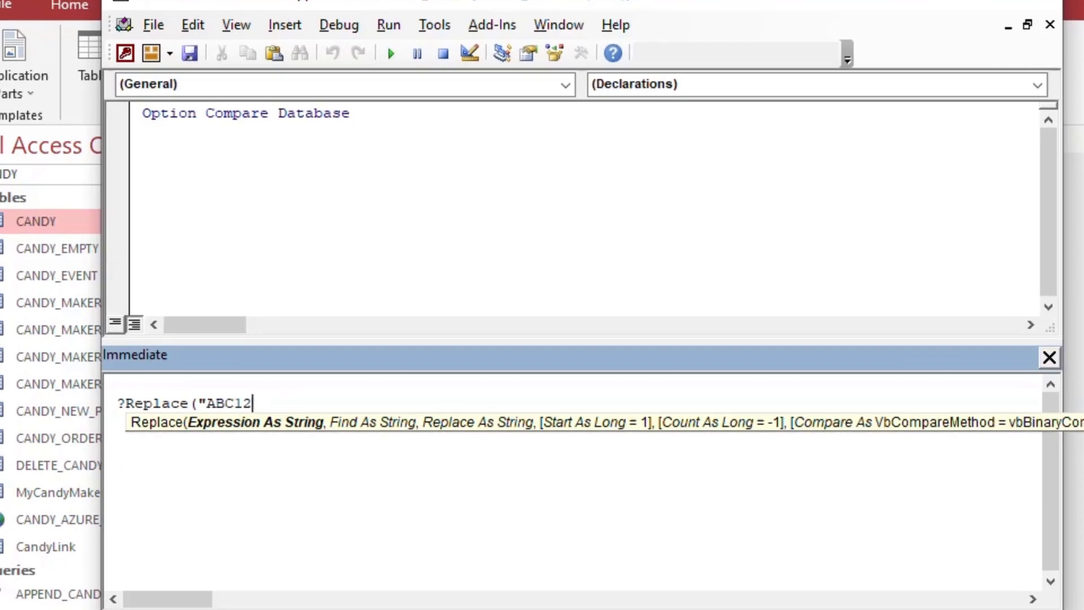
{"action": "type", "text": "3\", "}
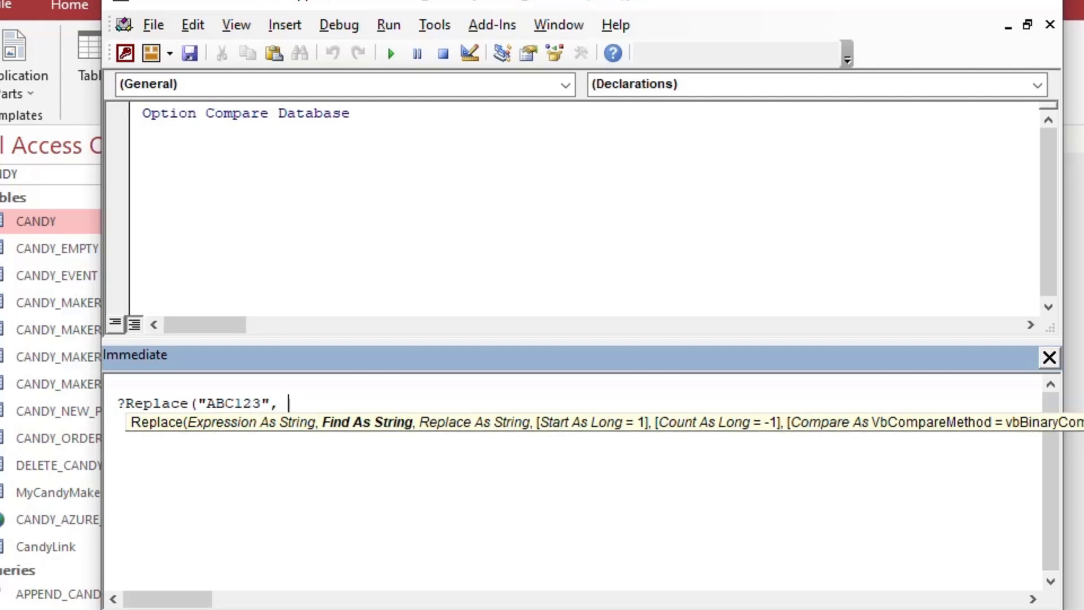
{"action": "type", "text": "\"ABC\", \"DEF"}
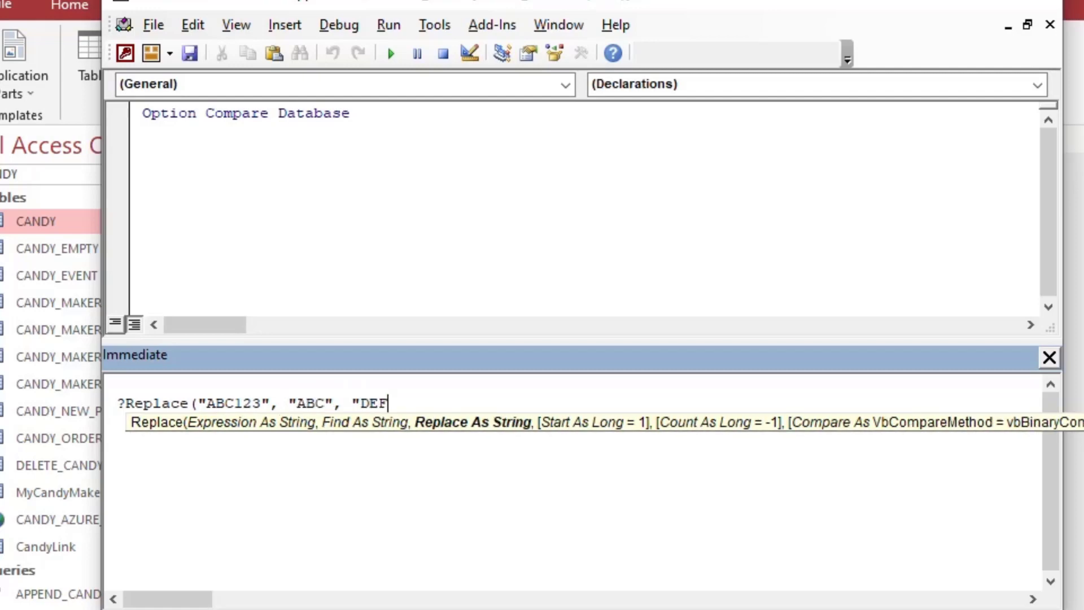
{"action": "type", "text": "\")"}
{"action": "key", "text": "Return"}
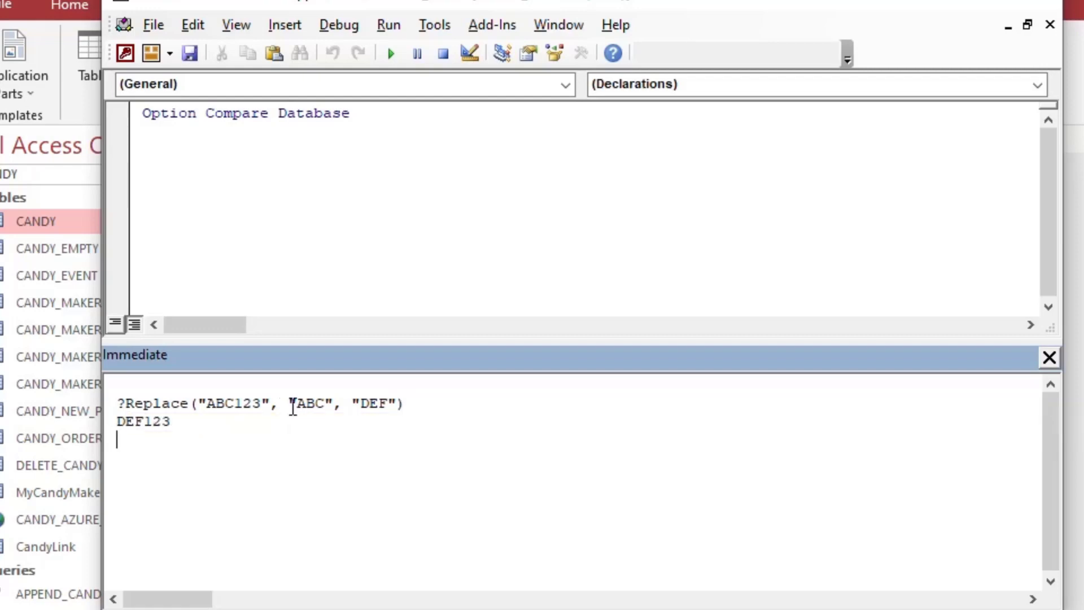
{"action": "left_click_drag", "start_coordinate": [209, 412], "coordinate": [232, 404]}
{"action": "left_click_drag", "start_coordinate": [362, 403], "coordinate": [387, 404]}
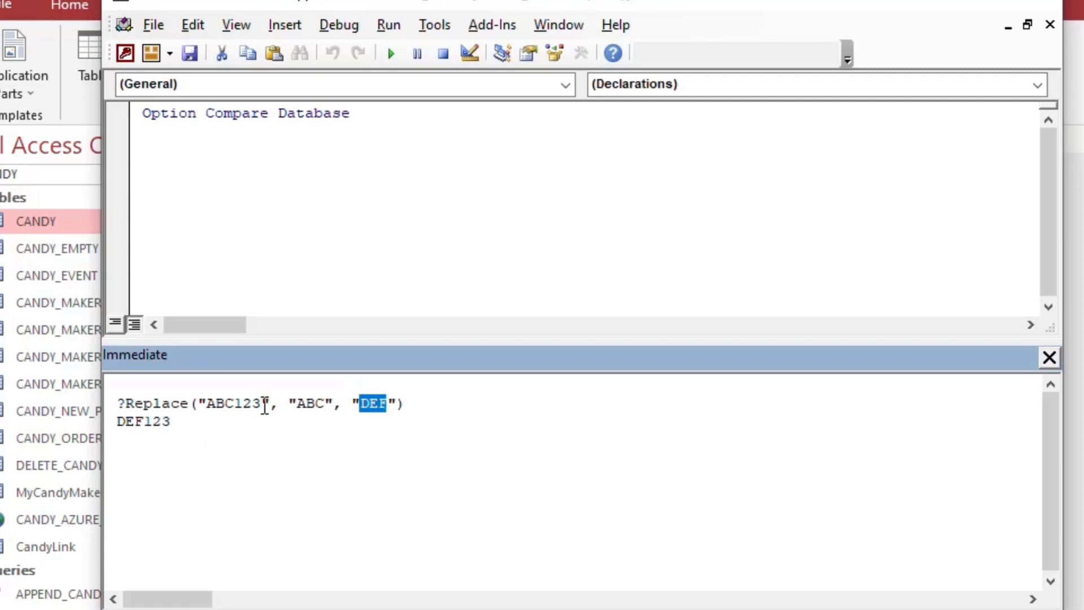
{"action": "left_click", "coordinate": [264, 405]}
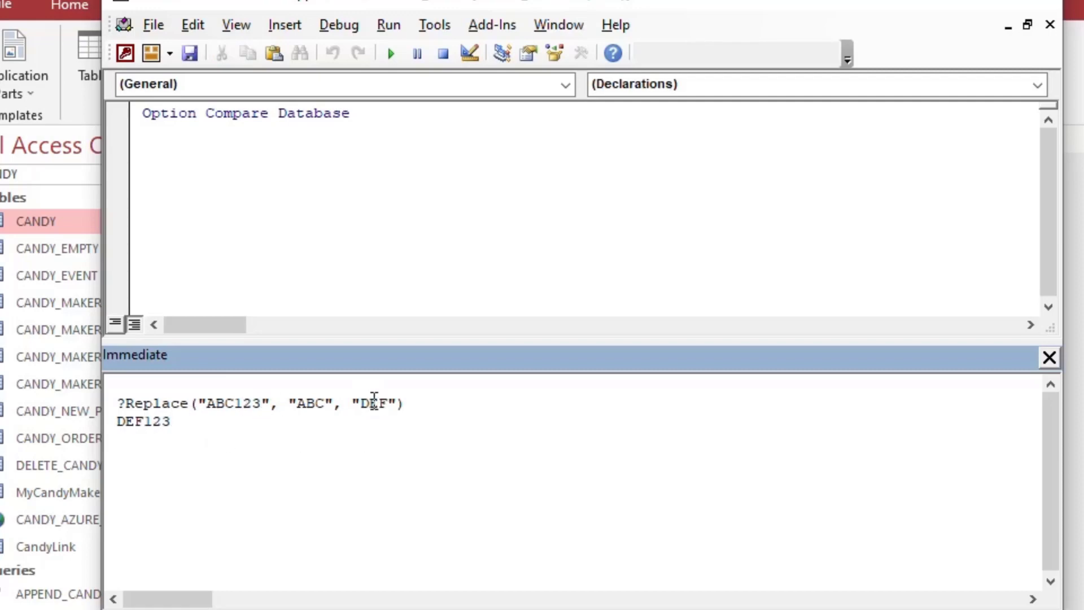
Rerun Replace on ABC123ABC123 to get DEF123DEF123, then return to Access
{"action": "type", "text": "ABC12"}
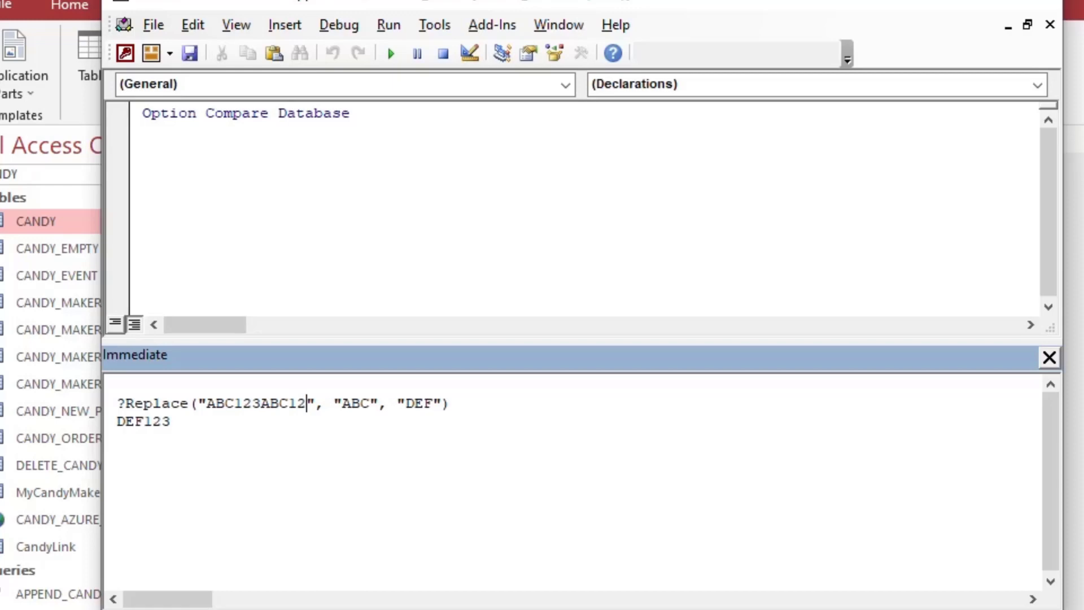
{"action": "type", "text": "3"}
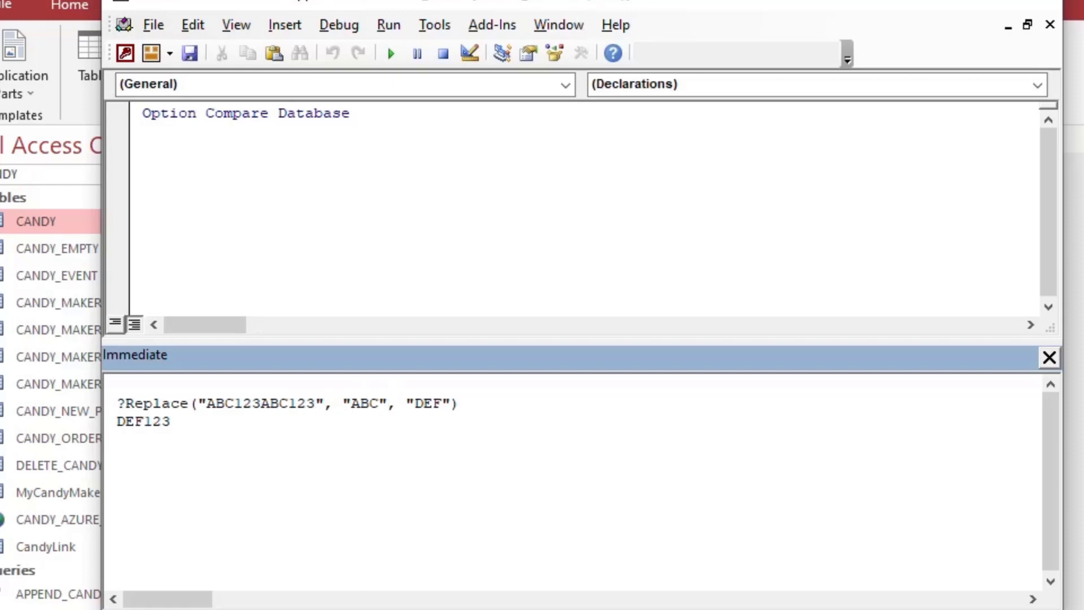
{"action": "key", "text": "Return"}
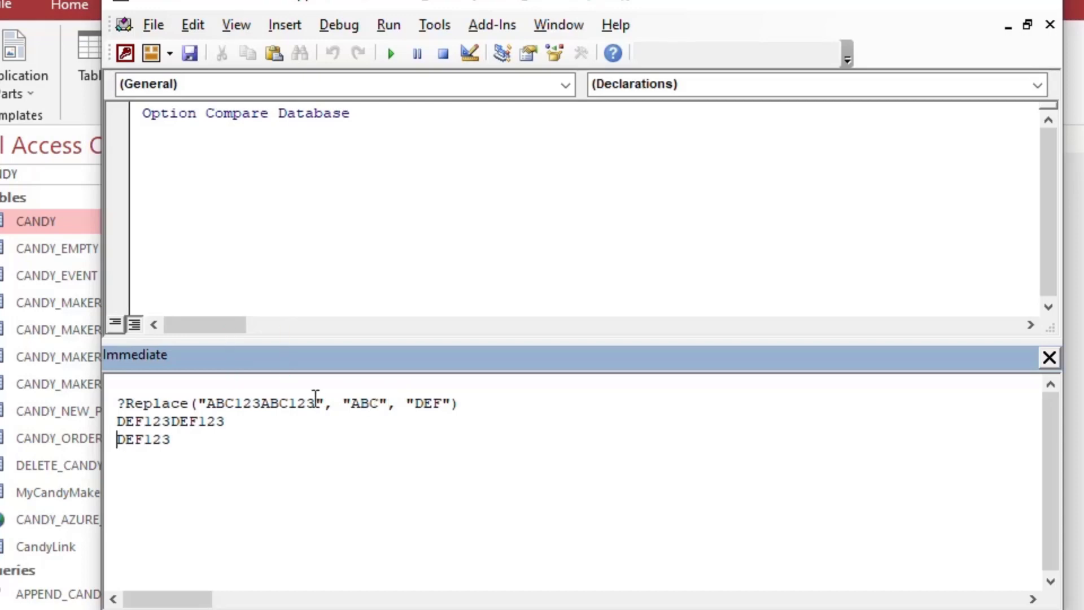
{"action": "left_click_drag", "start_coordinate": [120, 422], "coordinate": [201, 428]}
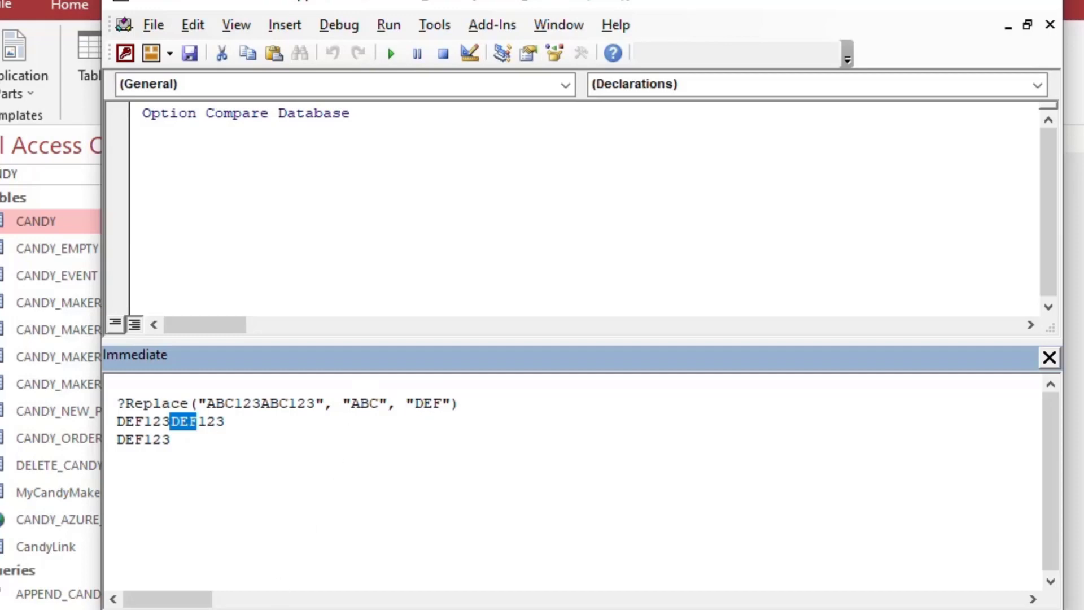
{"action": "key", "text": "alt+Tab"}
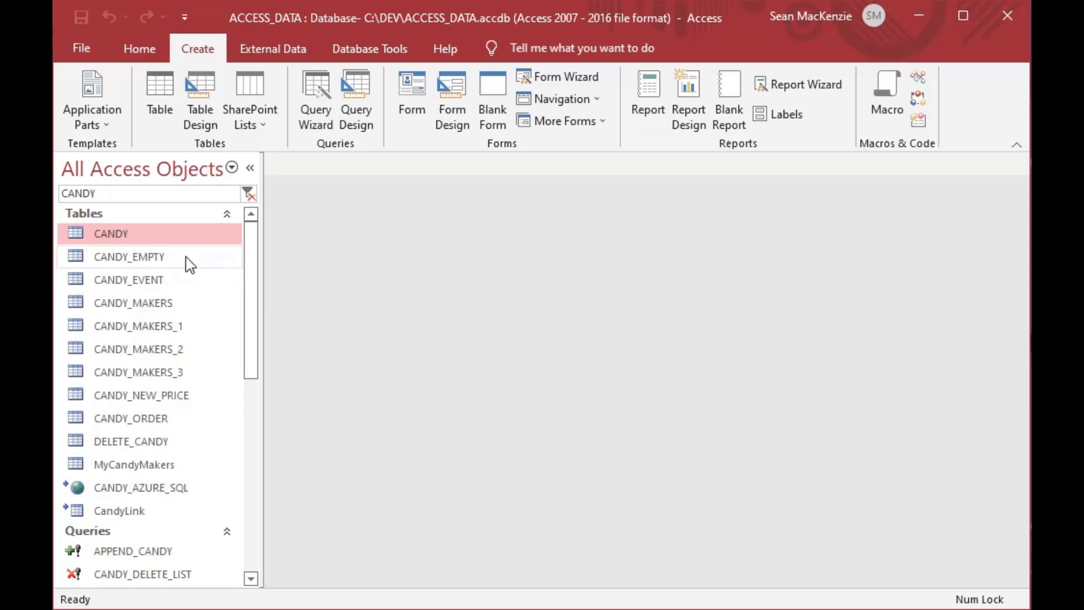
Reopen the CANDY table and start Find and Replace from the CandyType column's Gum Circles values
{"action": "double_click", "coordinate": [73, 233]}
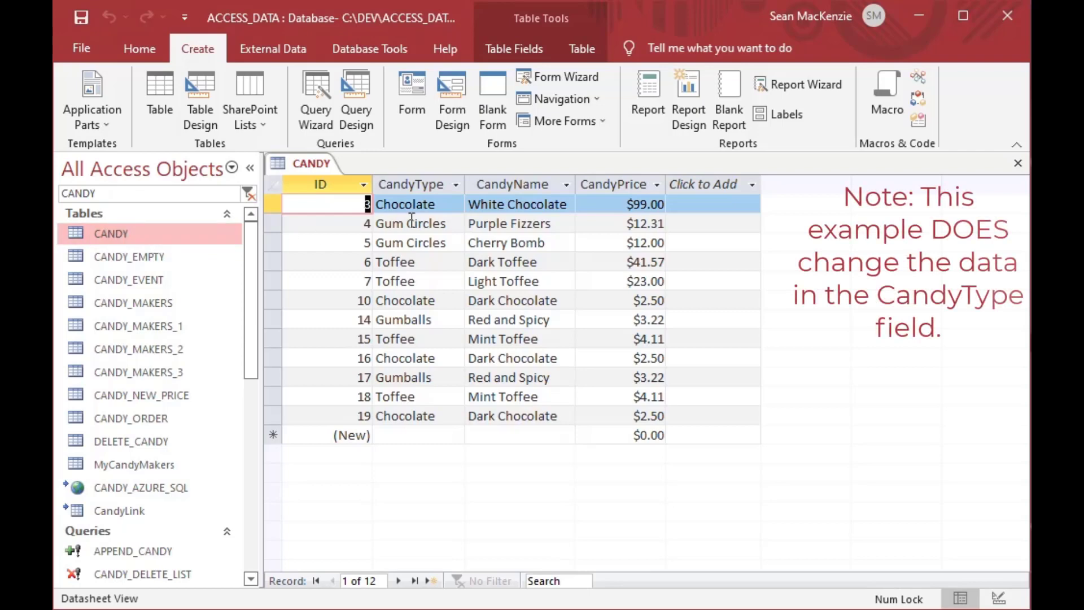
{"action": "left_click", "coordinate": [437, 204]}
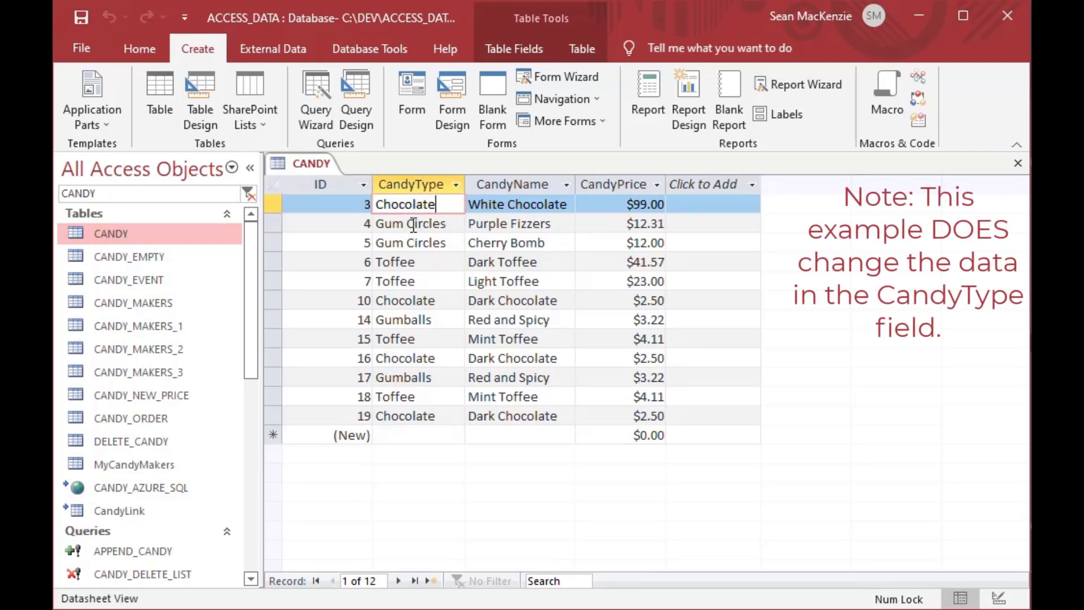
{"action": "left_click_drag", "start_coordinate": [410, 226], "coordinate": [456, 228]}
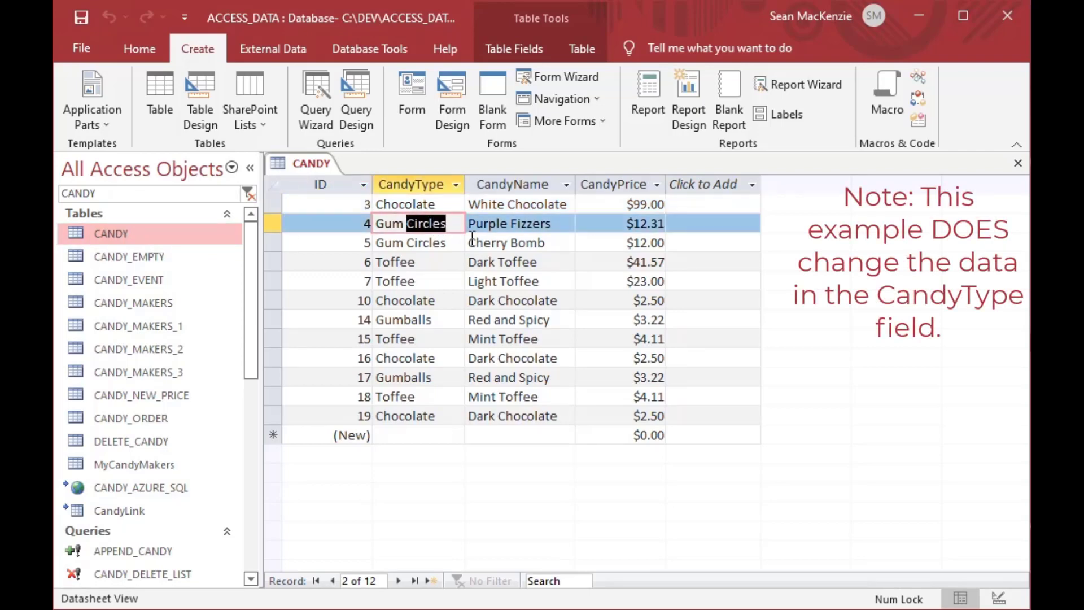
{"action": "left_click", "coordinate": [452, 204]}
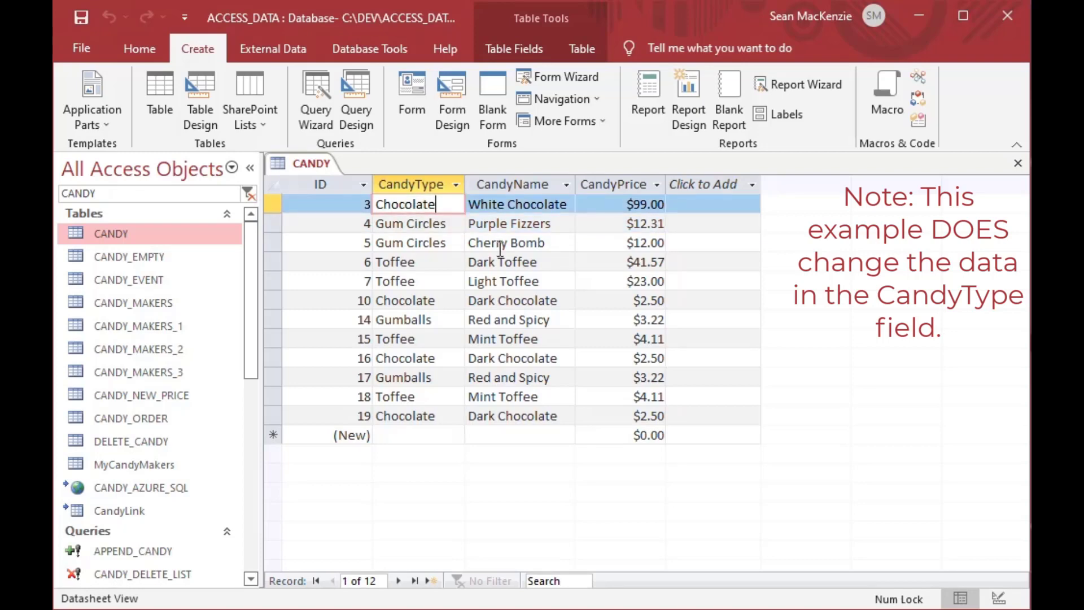
{"action": "key", "text": "ctrl+h"}
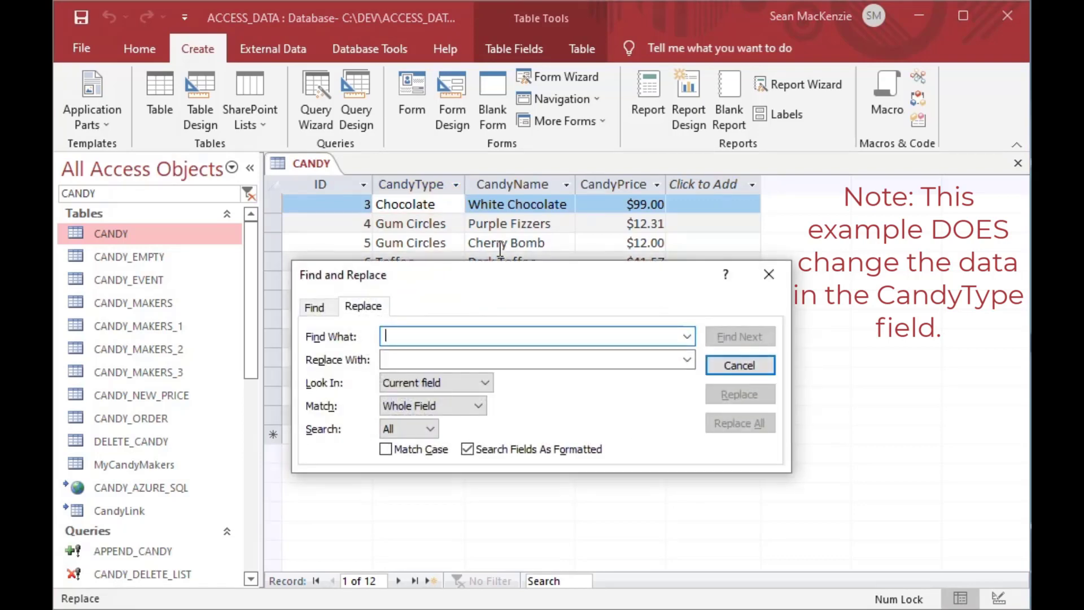
Set Find What to Circles and Replace With to Squares, matching Any Part of Field
{"action": "type", "text": "Circle"}
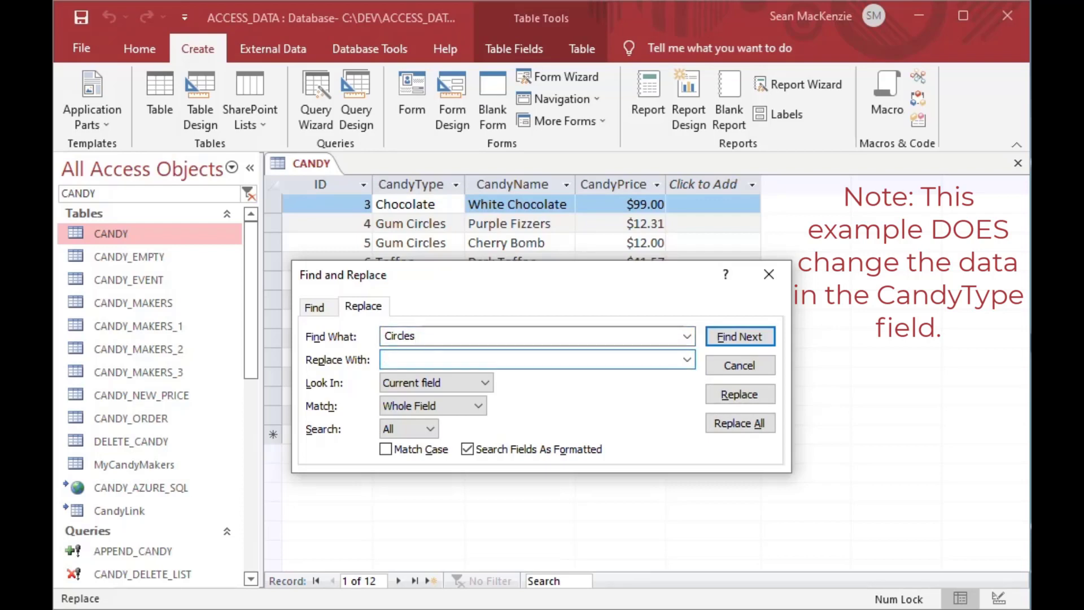
{"action": "type", "text": "Squares"}
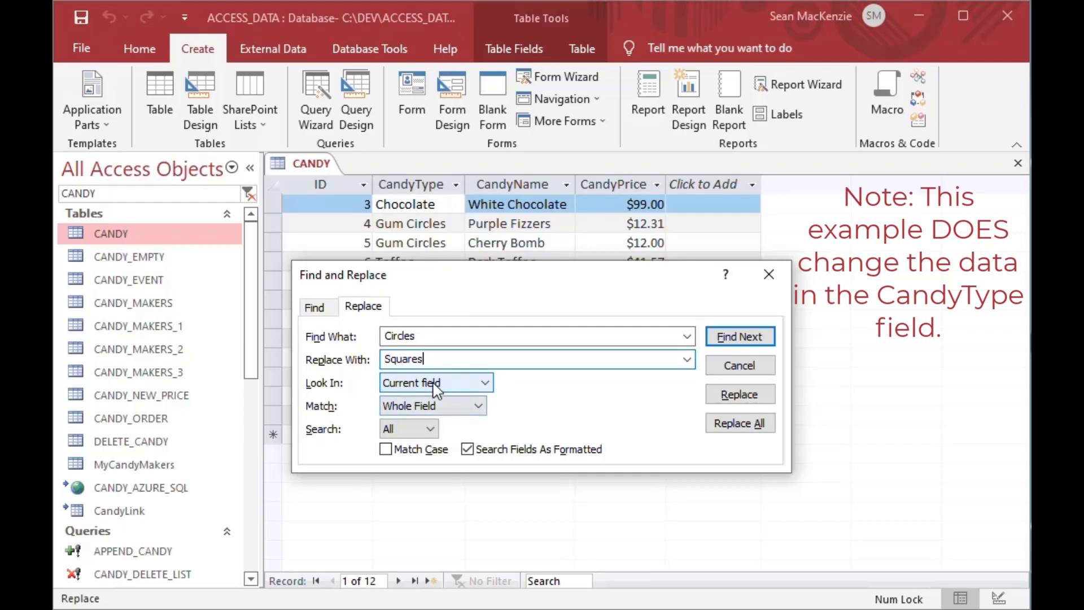
{"action": "left_click", "coordinate": [477, 406]}
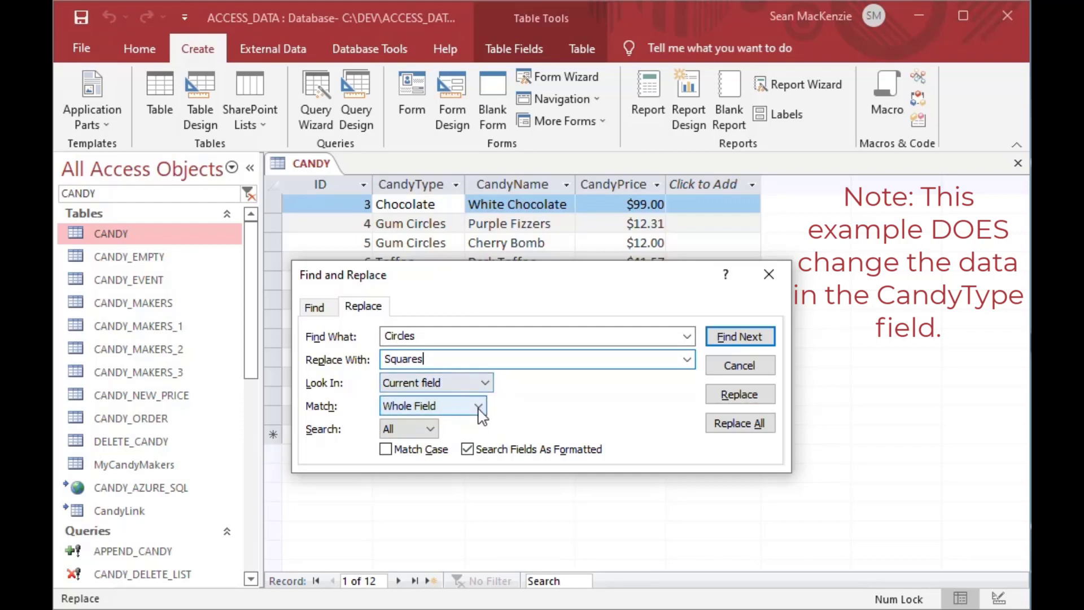
{"action": "left_click", "coordinate": [467, 424]}
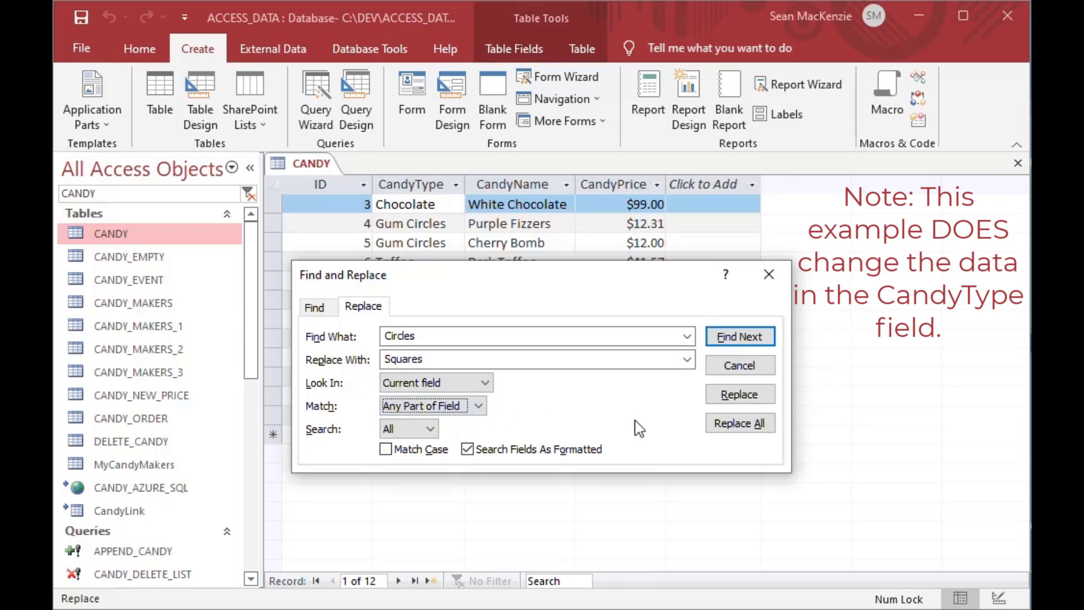
{"action": "left_click_drag", "start_coordinate": [648, 287], "coordinate": [864, 388]}
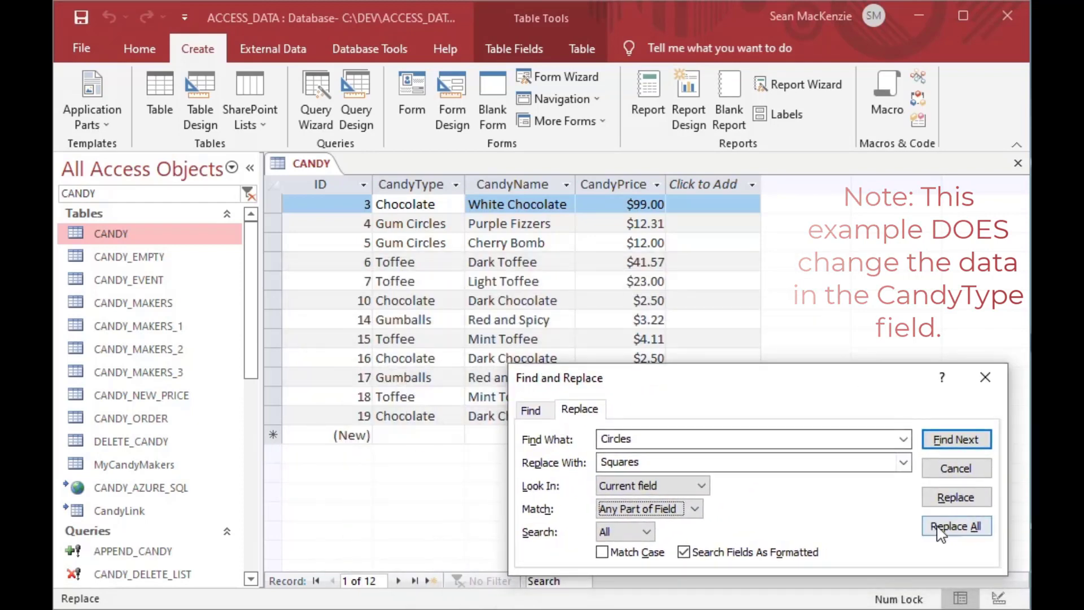
Replace all matches, accept the warning, close the dialog, and confirm record 4 reads Gum Squares
{"action": "left_click", "coordinate": [963, 527]}
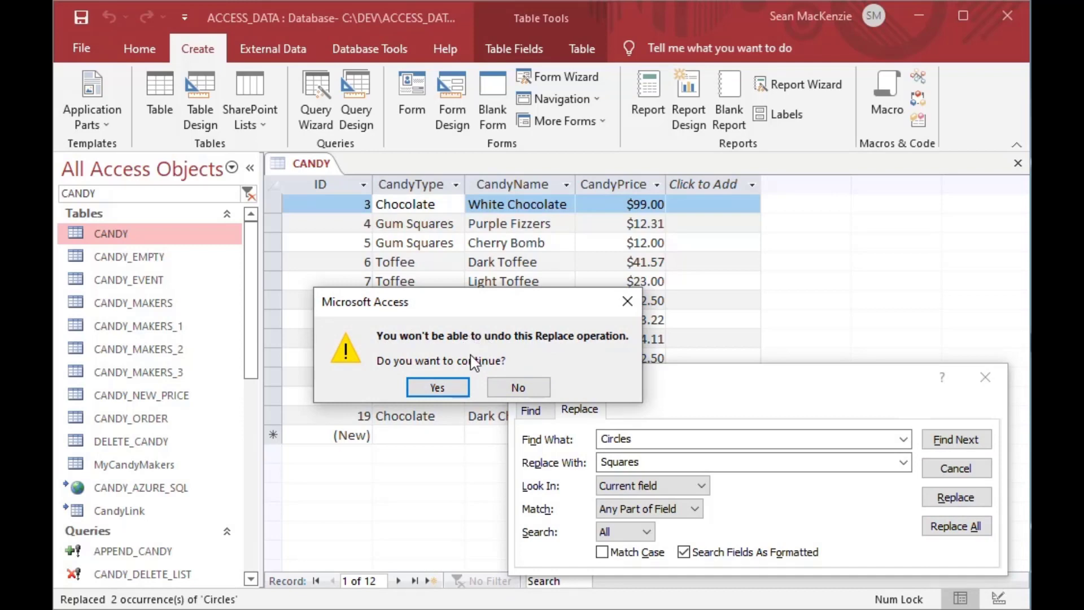
{"action": "left_click", "coordinate": [459, 394]}
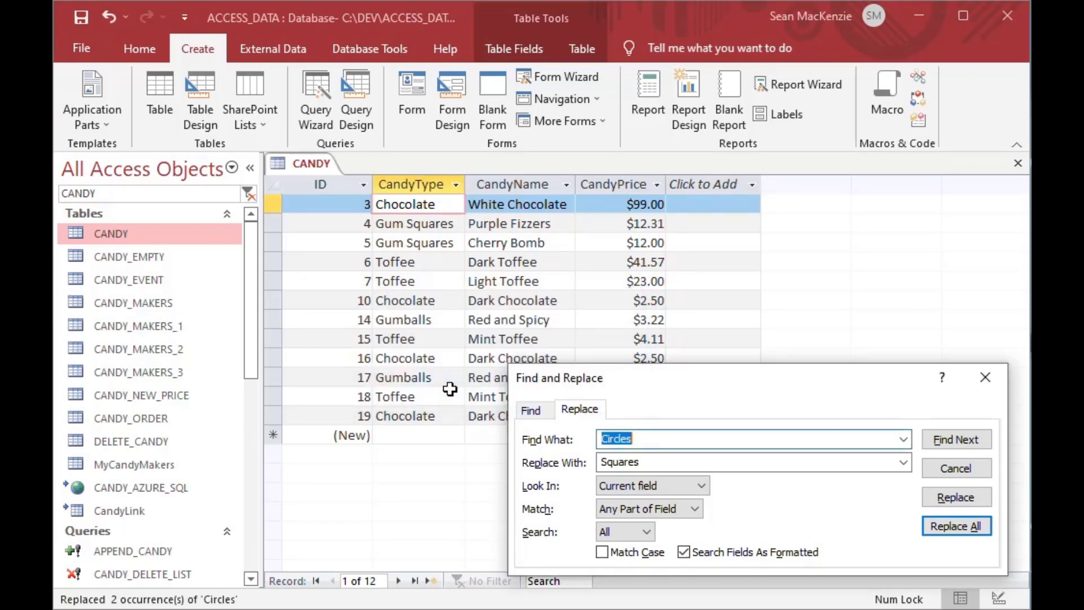
{"action": "left_click", "coordinate": [953, 469]}
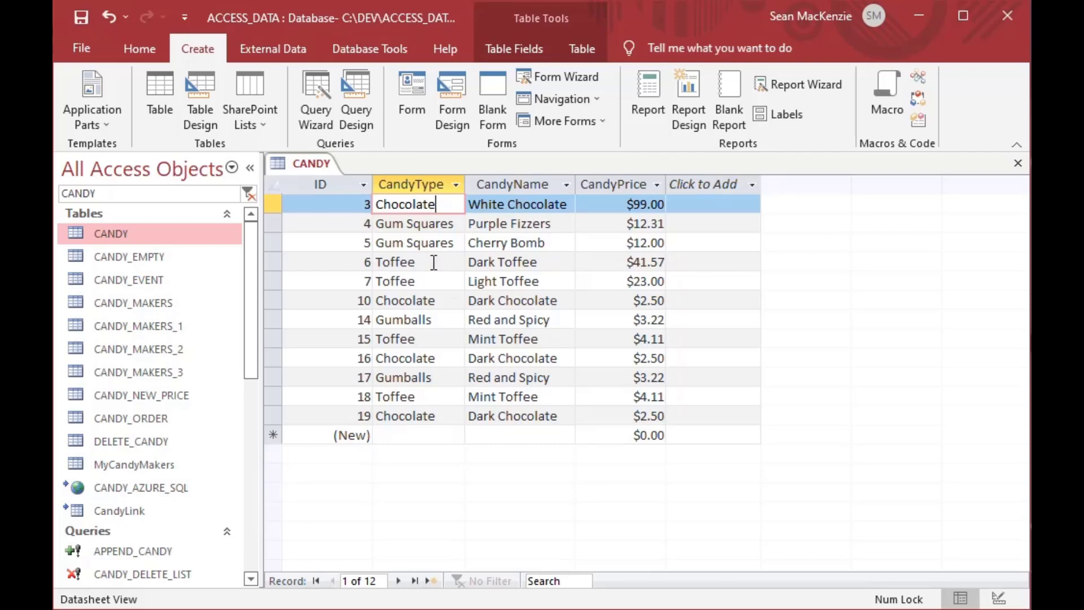
{"action": "left_click", "coordinate": [454, 226]}
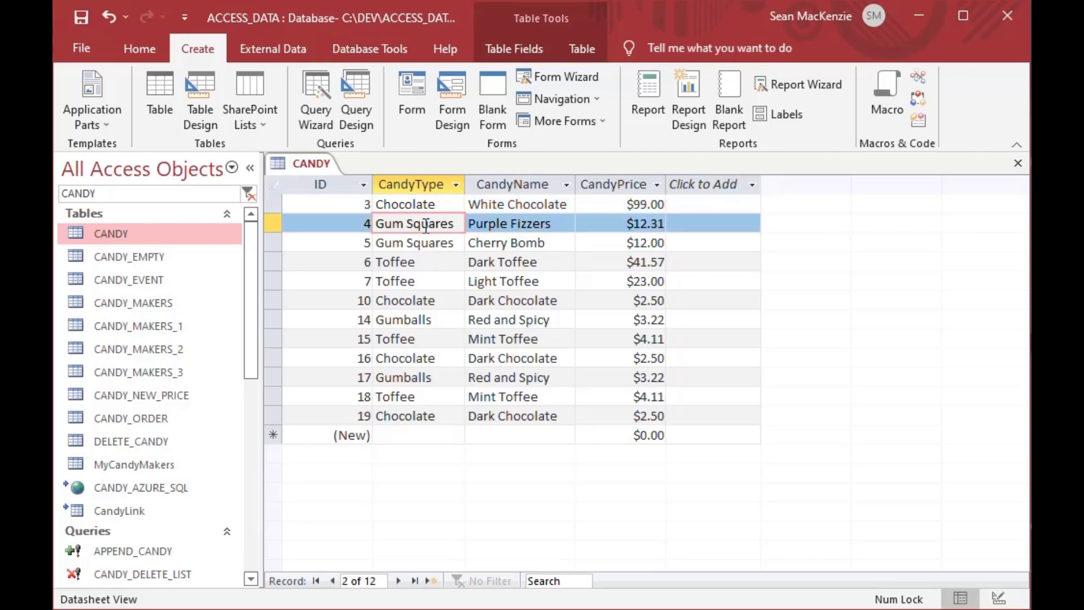